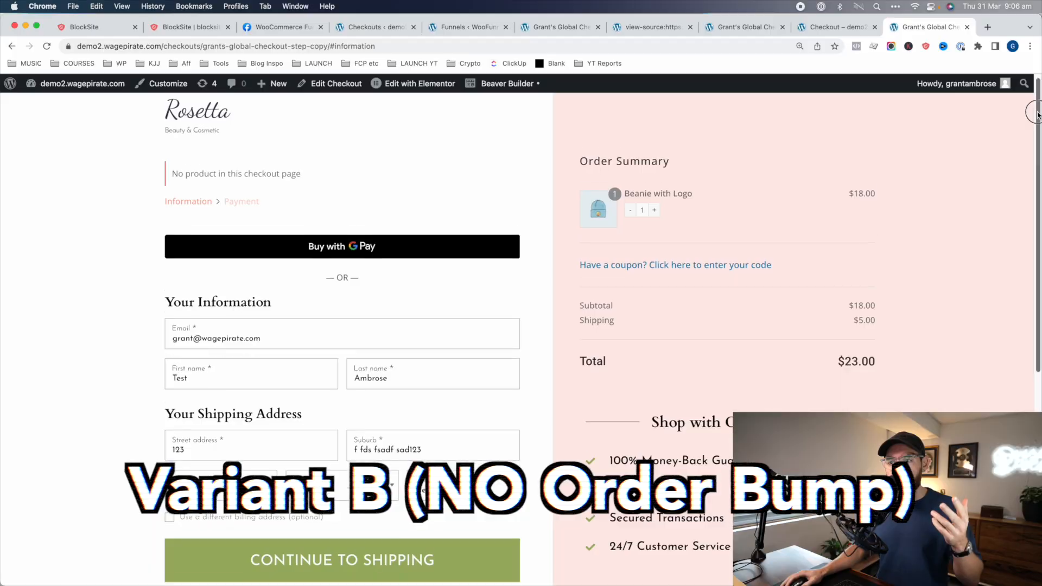
Step: Continue from the information stage to payment on the checkout page without an order bump and look over the payment options
scroll(624, 339, down, 5)
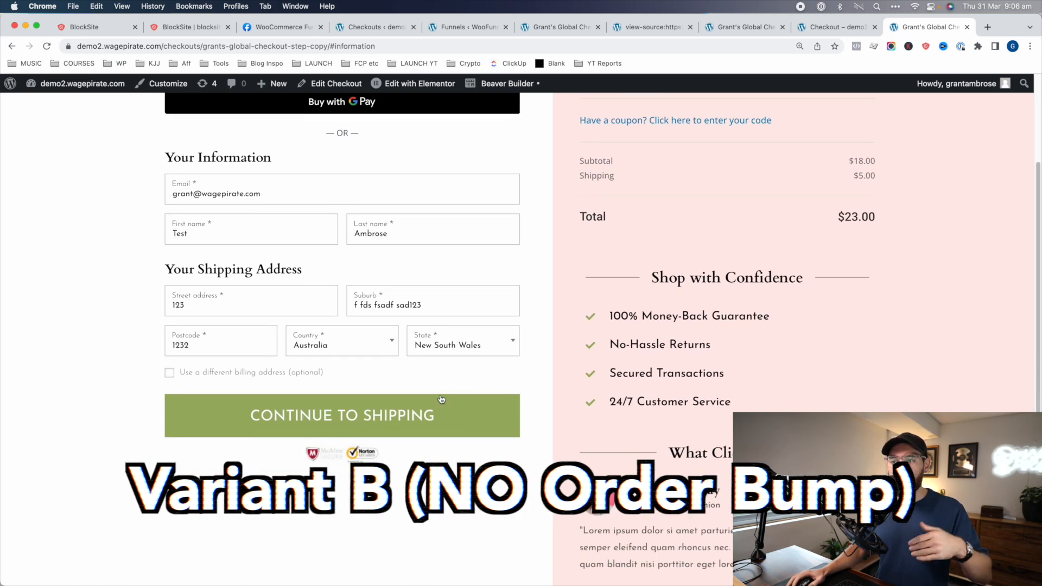
click(441, 400)
scroll(1038, 129, down, 10)
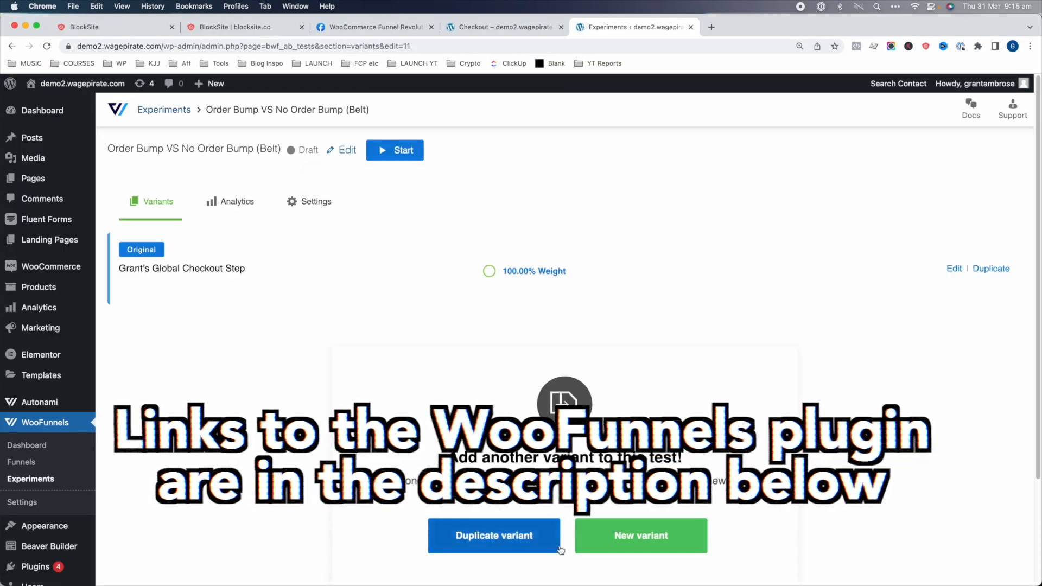
Step: Start duplicating a variant in the Order Bump VS No Order Bump (Belt) experiment
click(490, 537)
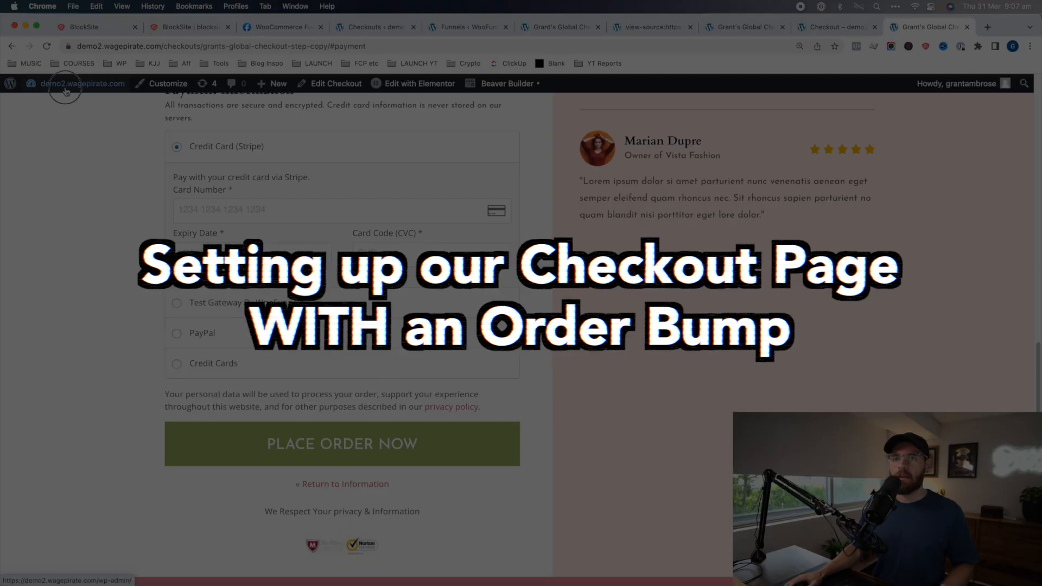
Step: Open the site's installed plugins list and highlight the A/B Experiments for WooFunnels plugin
click(69, 89)
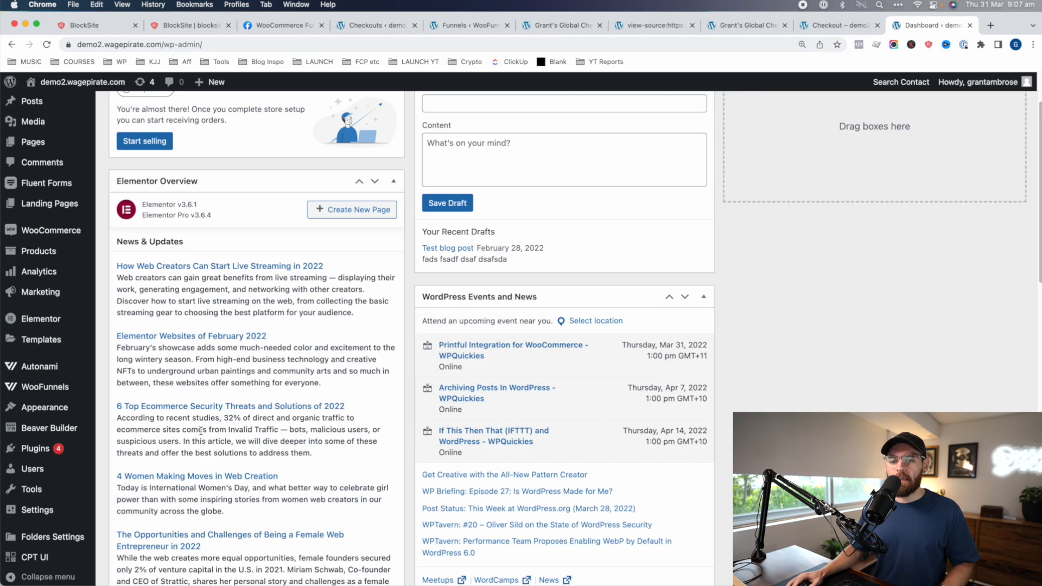
mouse_move(59, 421)
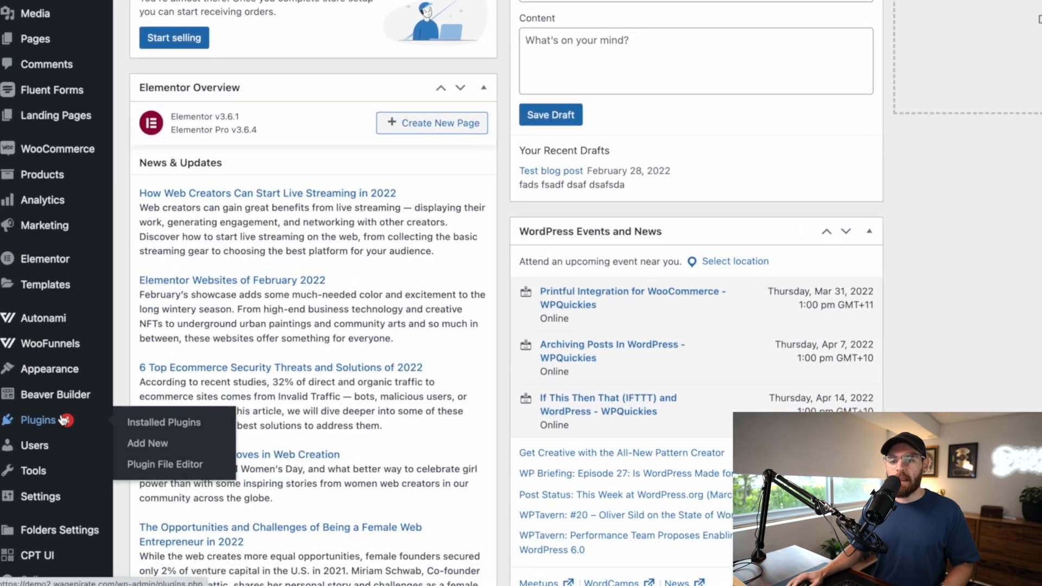
click(192, 416)
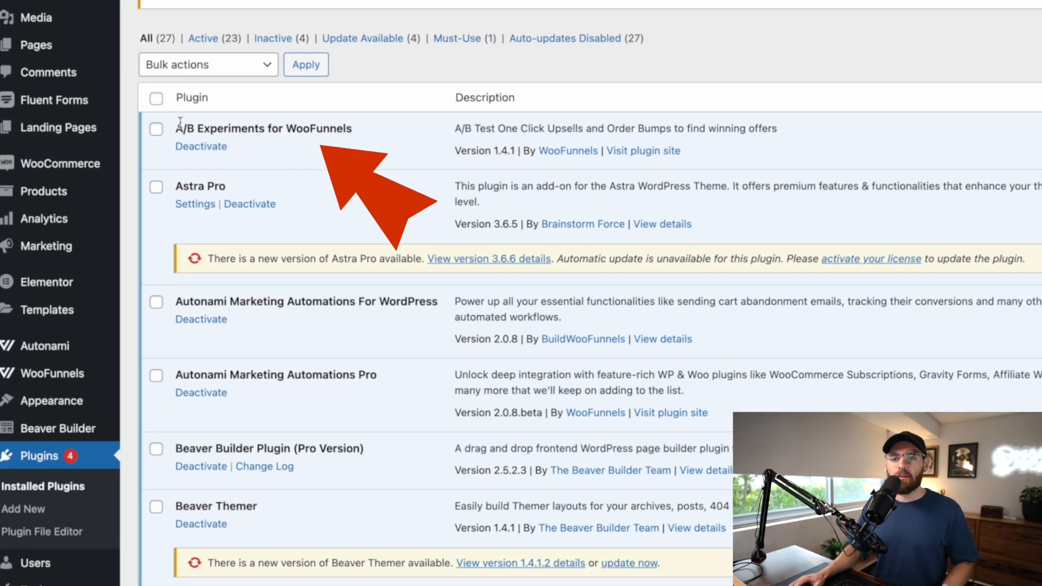
click(349, 128)
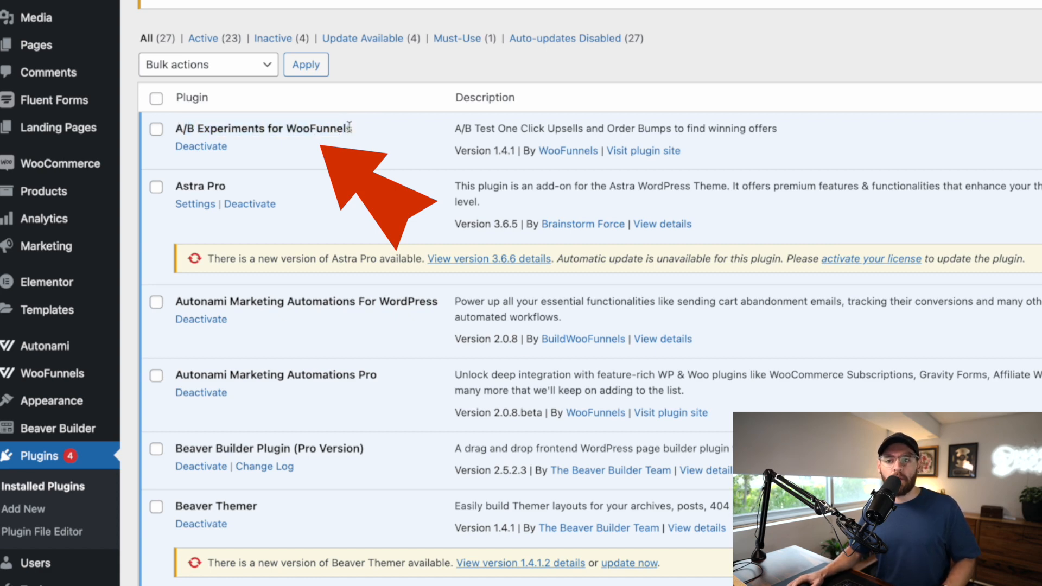
drag(349, 128, 206, 124)
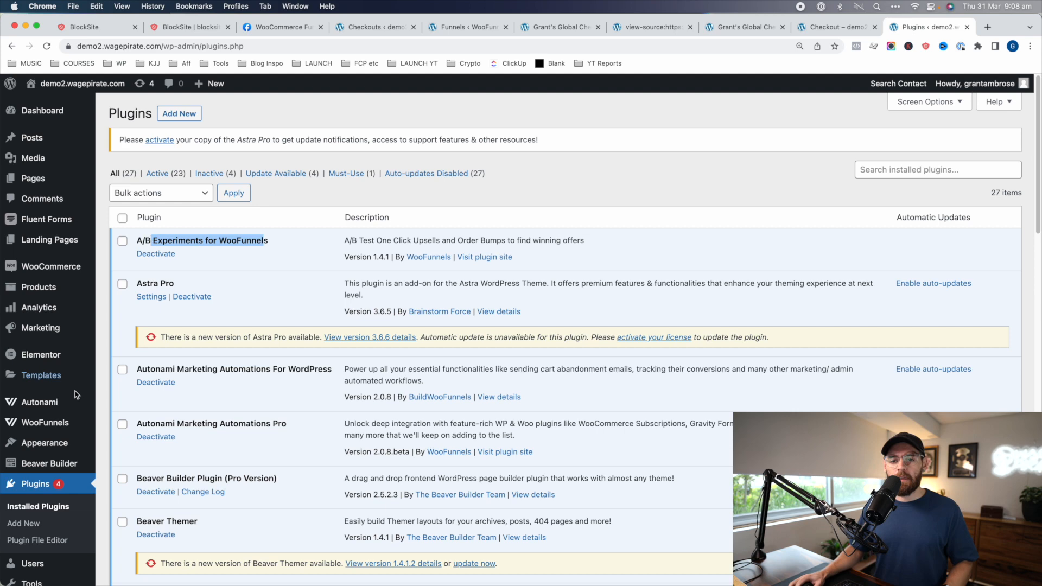
Step: View the WooFunnels experiments list and go to the funnels list
mouse_move(51, 430)
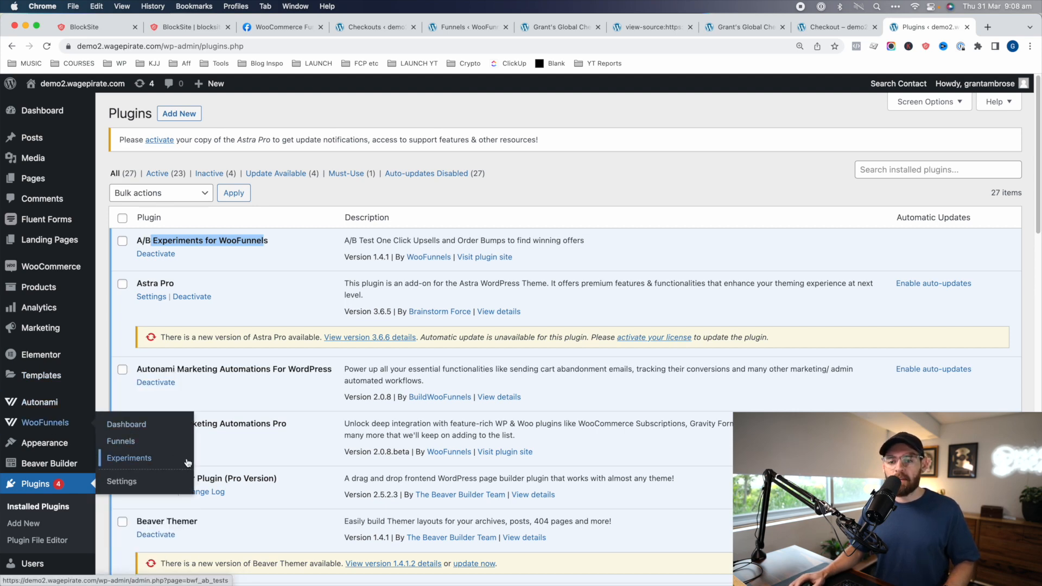
click(130, 459)
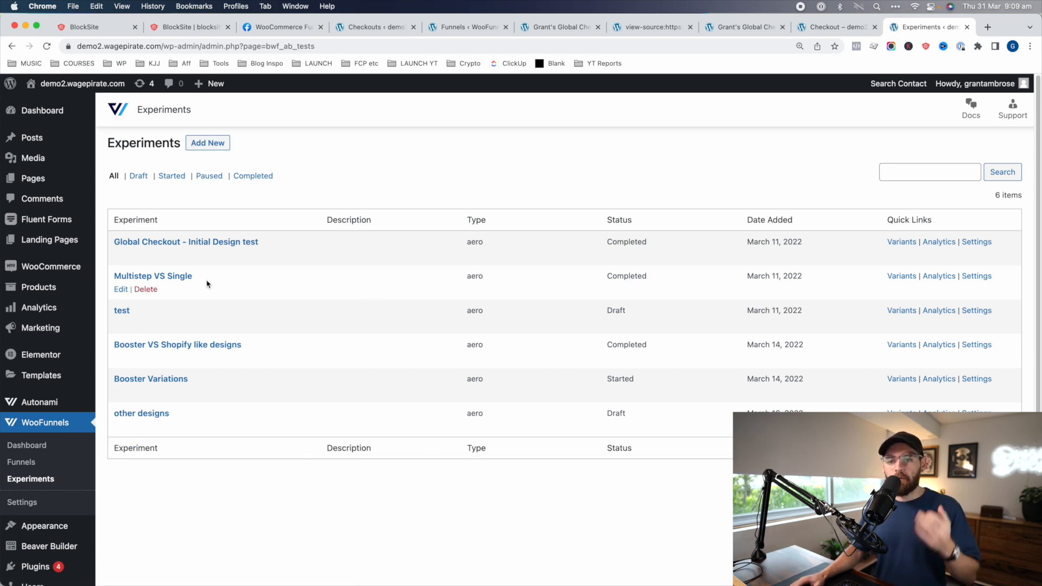
click(34, 462)
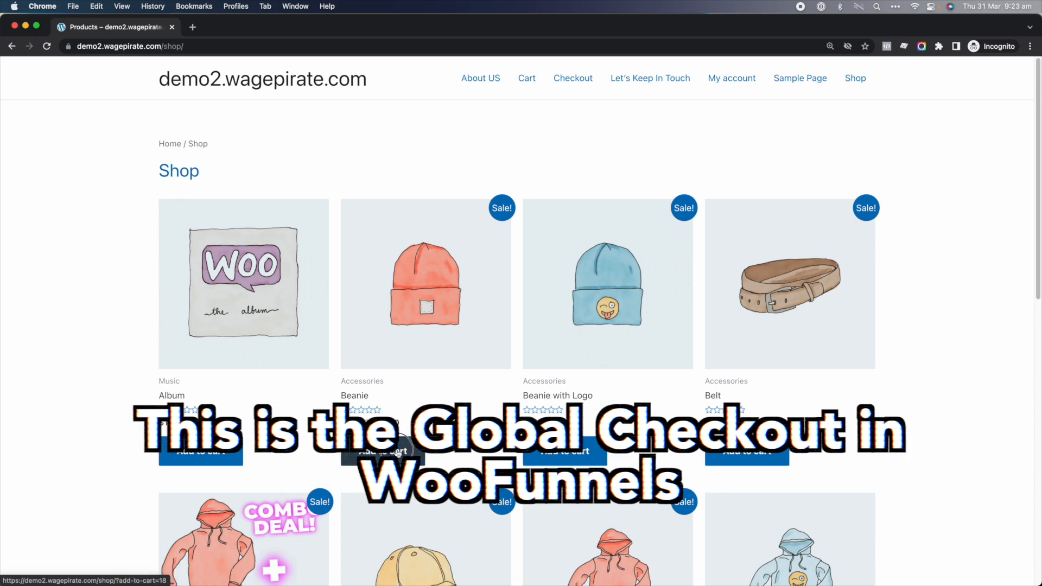
Step: Add the Beanie to the shop cart and proceed to checkout
click(399, 452)
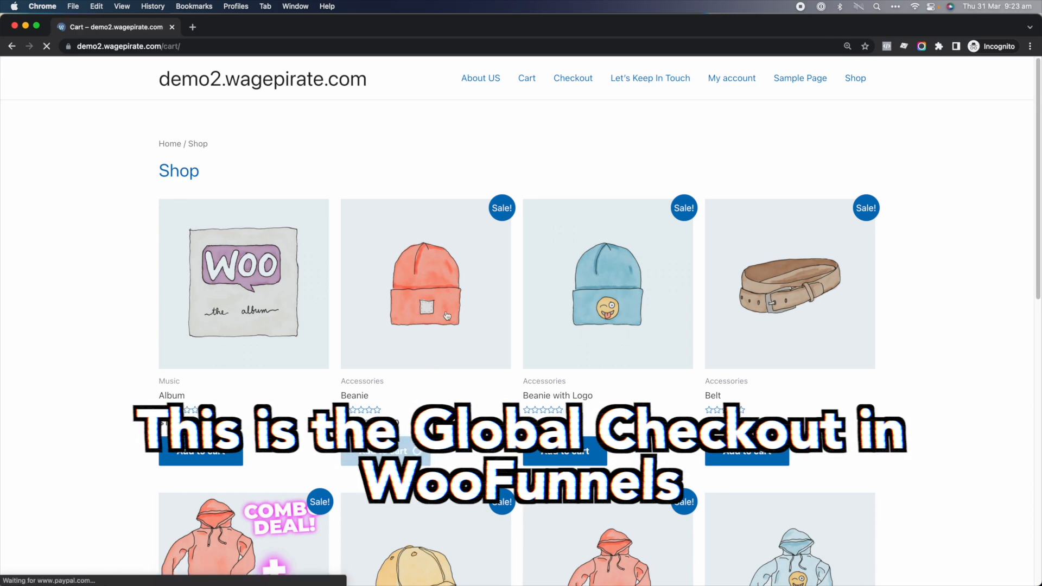
scroll(898, 376, down, 3)
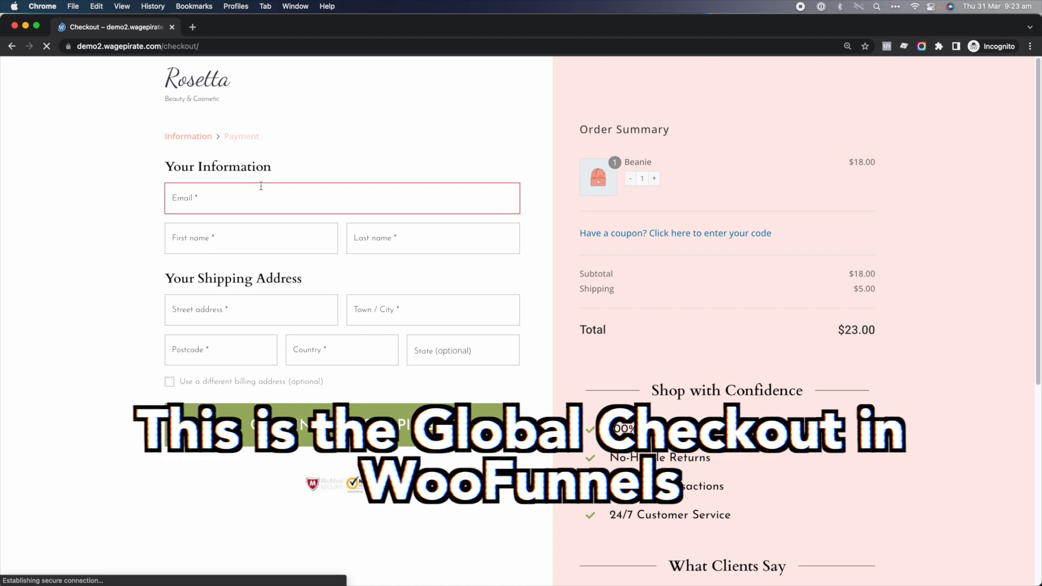
Step: Fill in the customer's email, name and shipping address, select a state, and continue to shipping
click(262, 202)
text(fsadfdsaf)
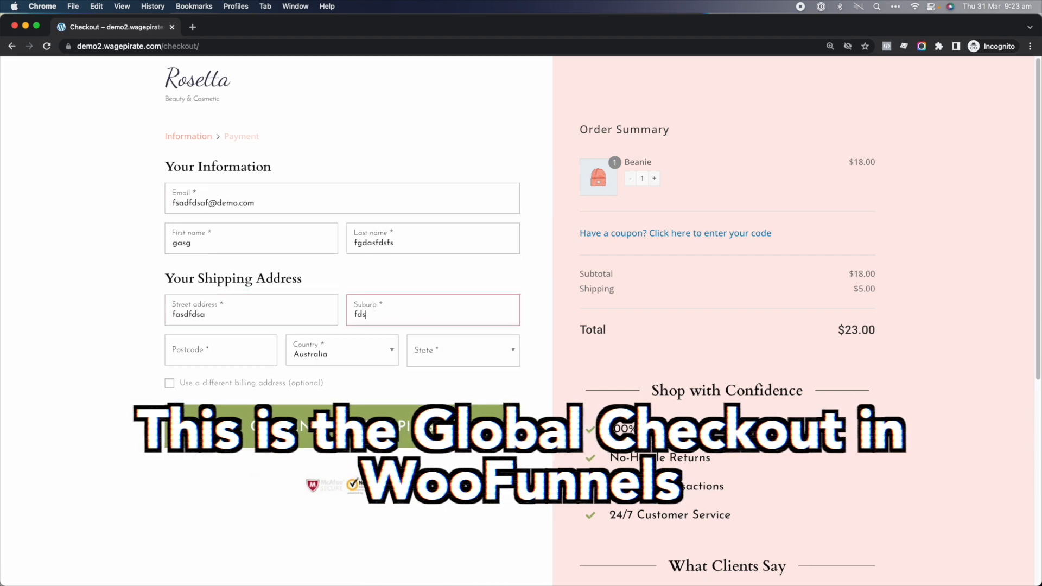
text(afdsa)
key(Tab)
text(fdsafads)
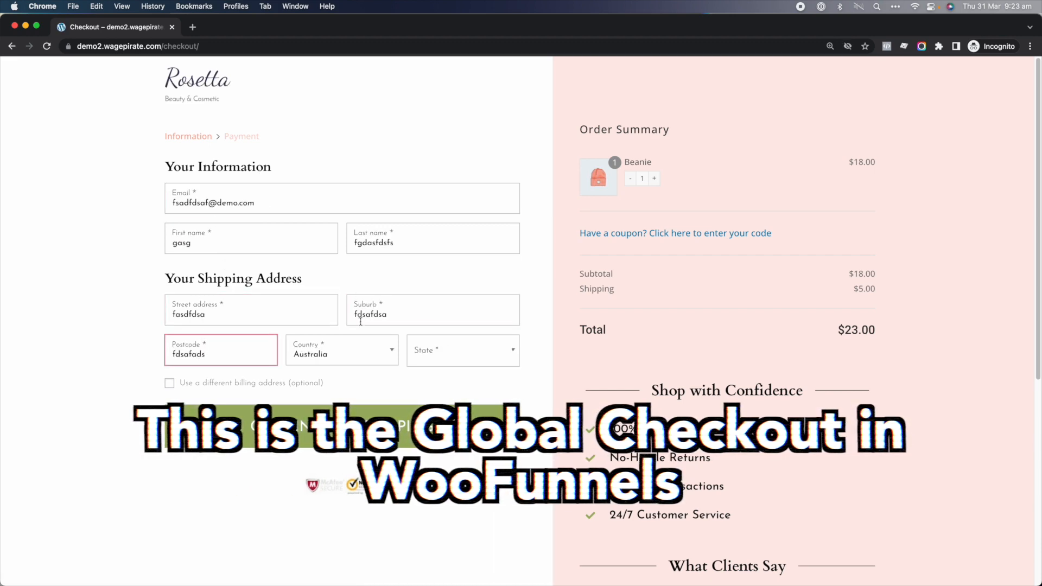
click(481, 357)
click(454, 417)
click(339, 425)
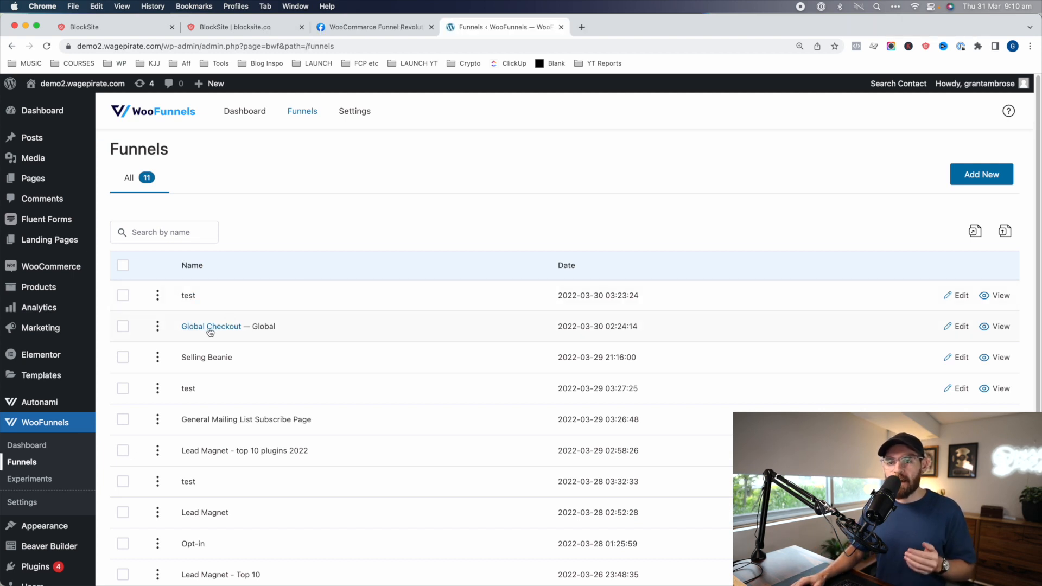
Step: Add an order bump titled Belt to the checkout page of the Global Checkout funnel
click(209, 327)
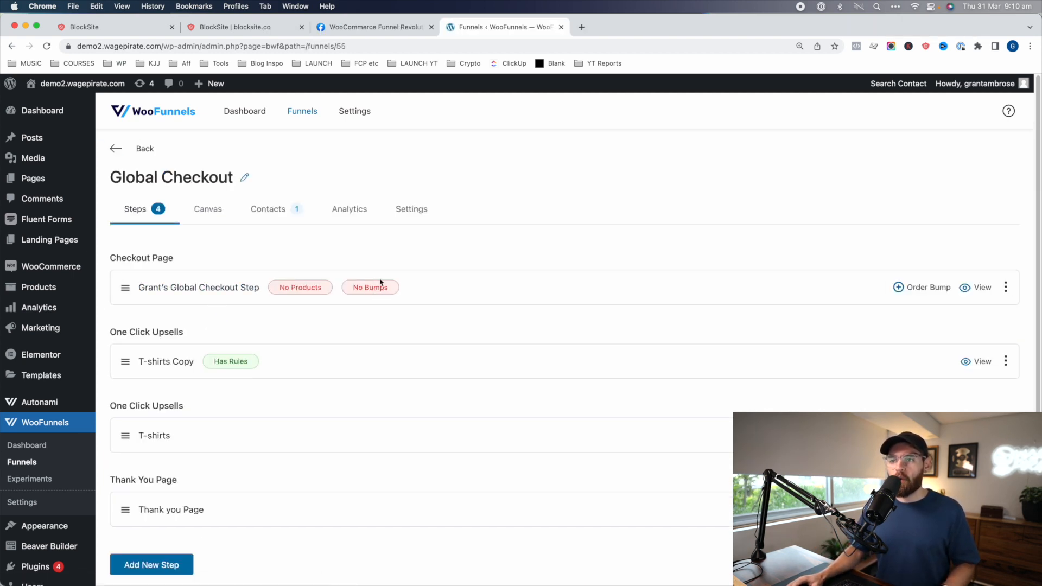
click(936, 289)
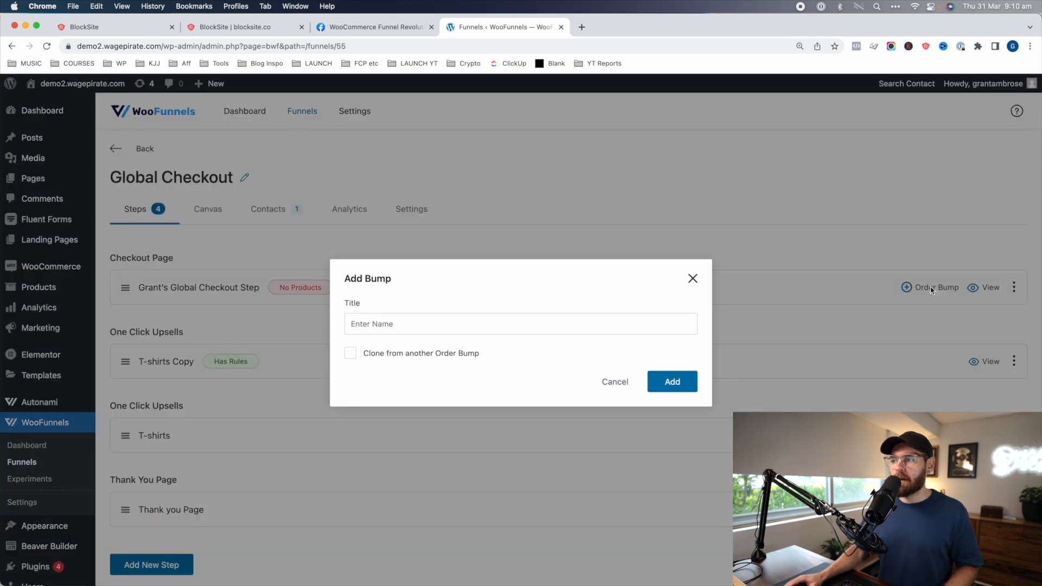
click(672, 378)
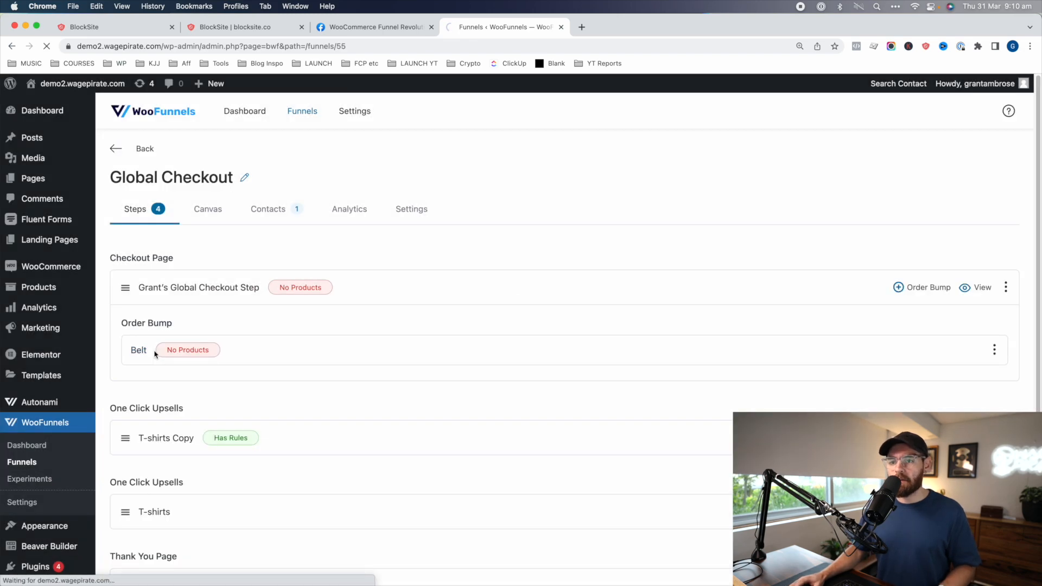
Step: Add the Belt product to the Belt order bump and save the changes
click(145, 353)
click(562, 414)
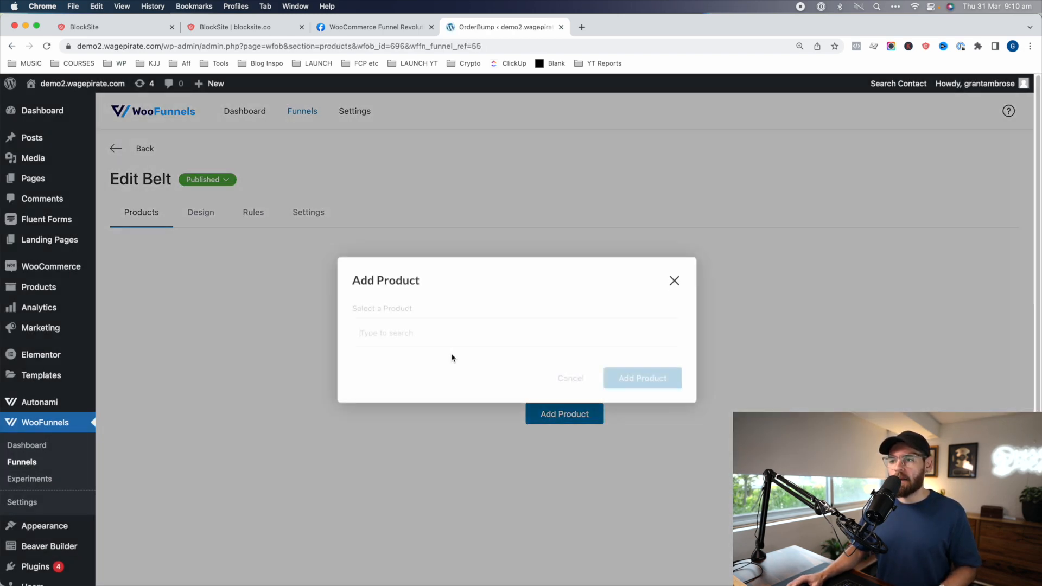
text(belt)
click(534, 363)
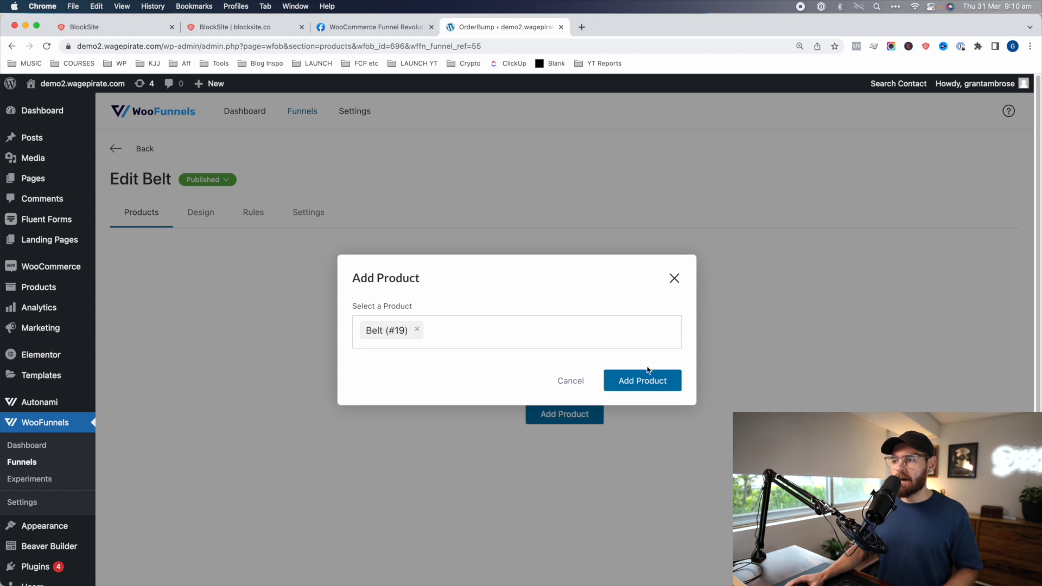
click(643, 380)
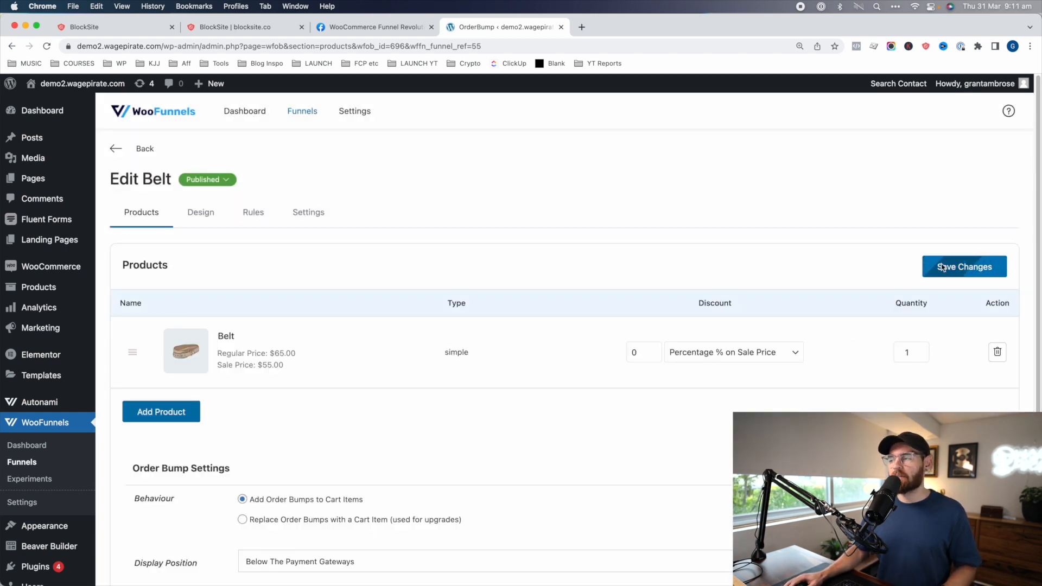
Step: Set the order bump's description to "Get our Limited Edition Belt. Only 100 made for 2022." and save the design
click(205, 218)
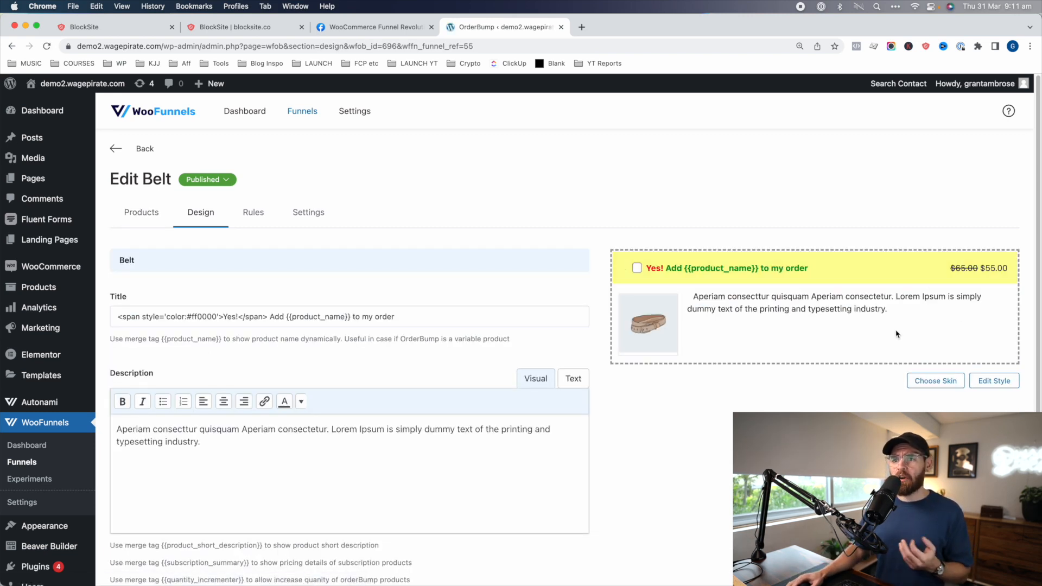
triple_click(193, 444)
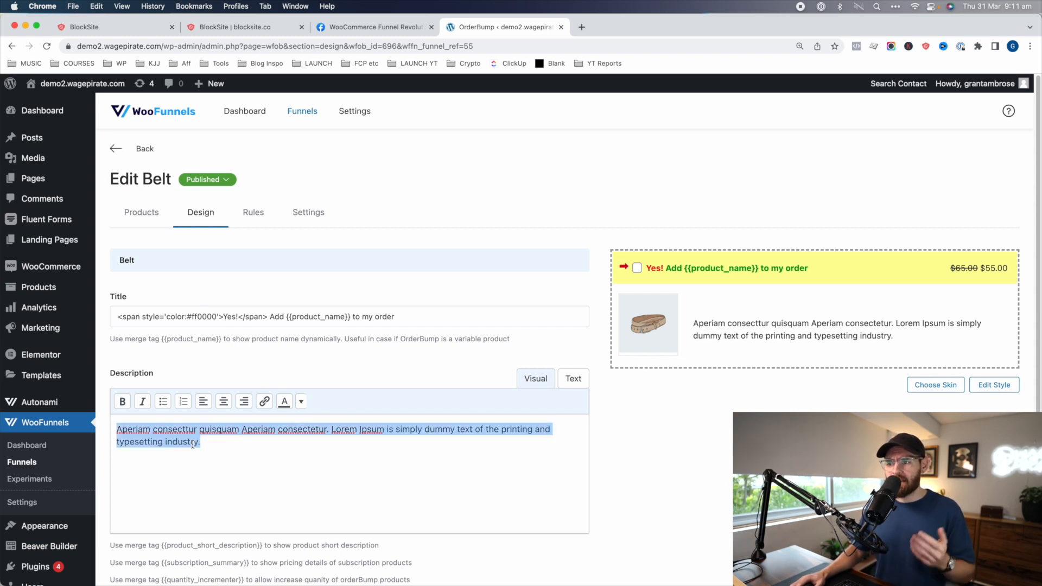
text(Get our Limited Edition Belt. Only 100 made for 2022.)
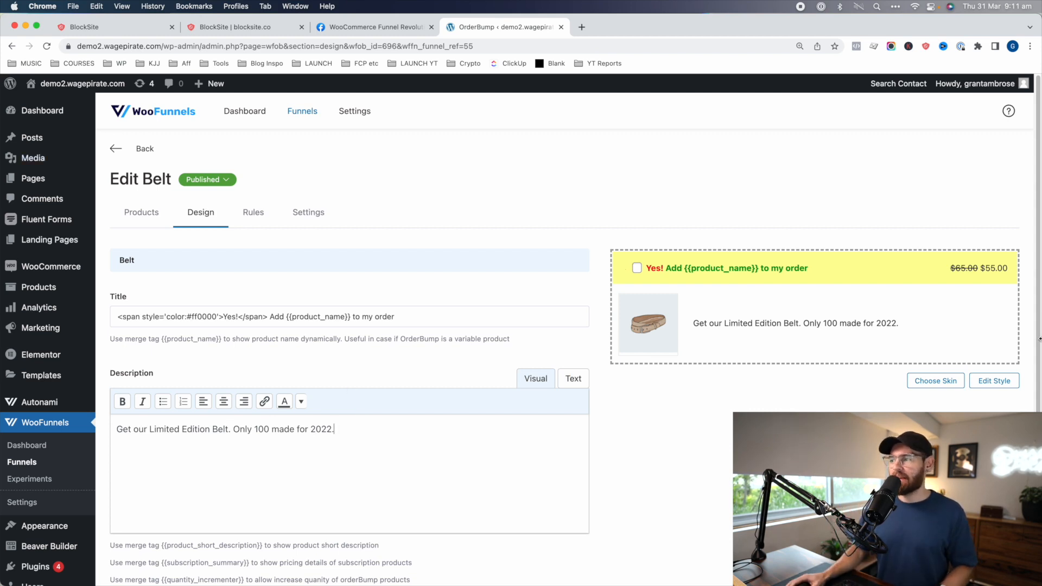
scroll(586, 359, down, 5)
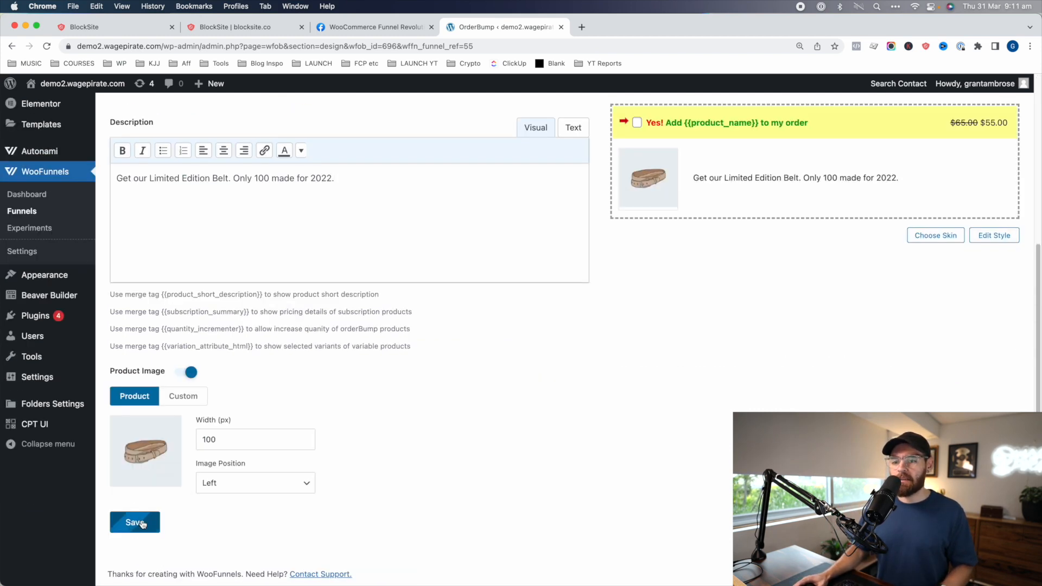
scroll(658, 451, up, 5)
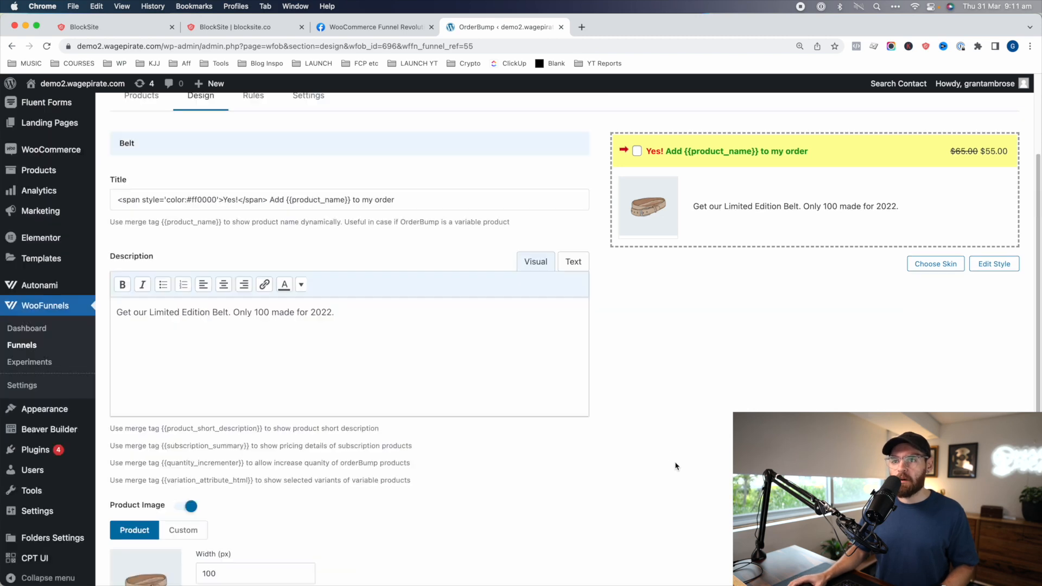
scroll(209, 556, down, 1)
drag(240, 560, 167, 514)
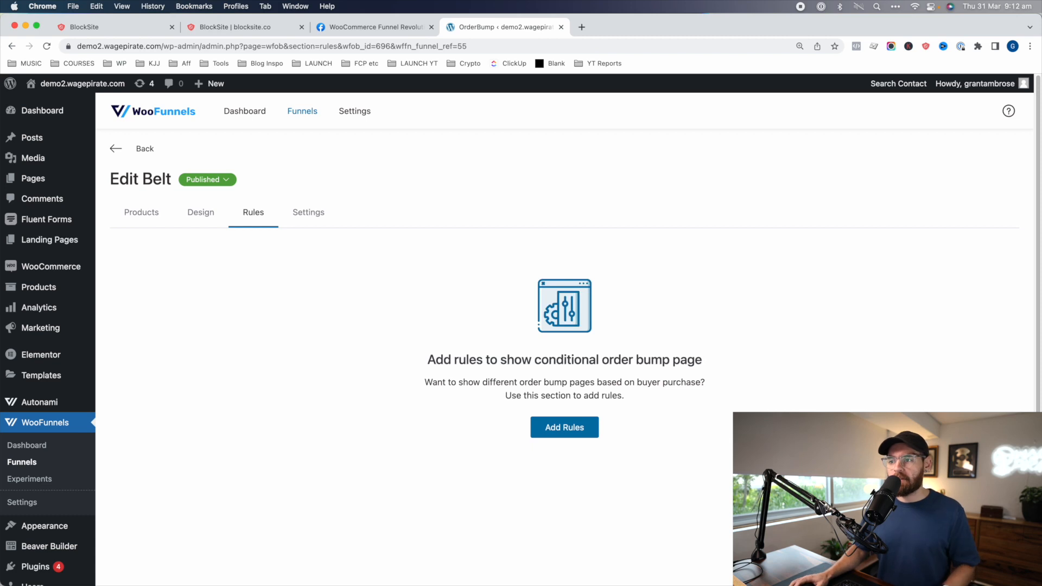
Step: Examine the rule conditions available for triggering the Belt order bump without choosing one
click(568, 436)
click(241, 302)
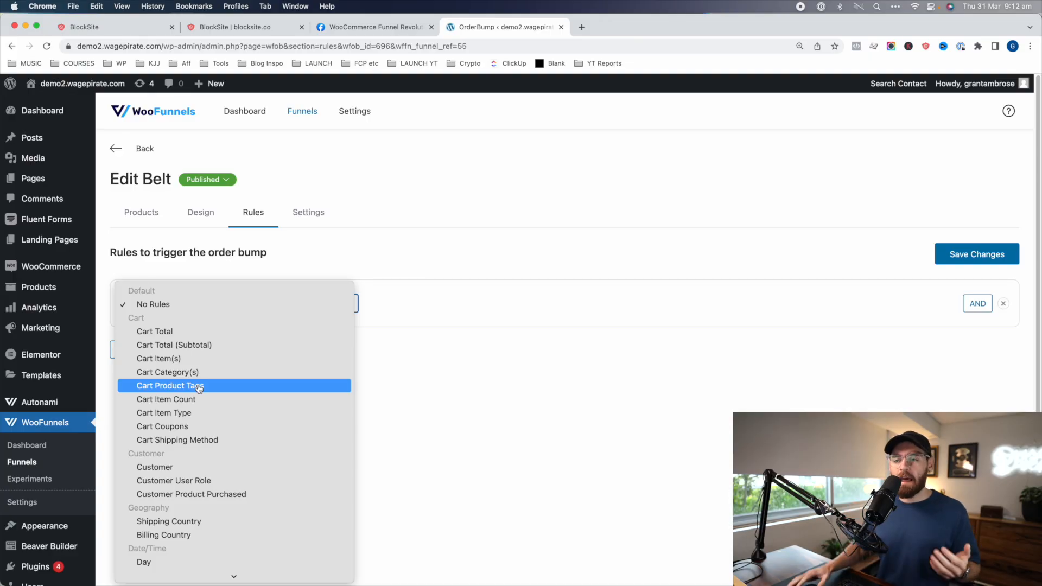
click(438, 168)
click(1003, 304)
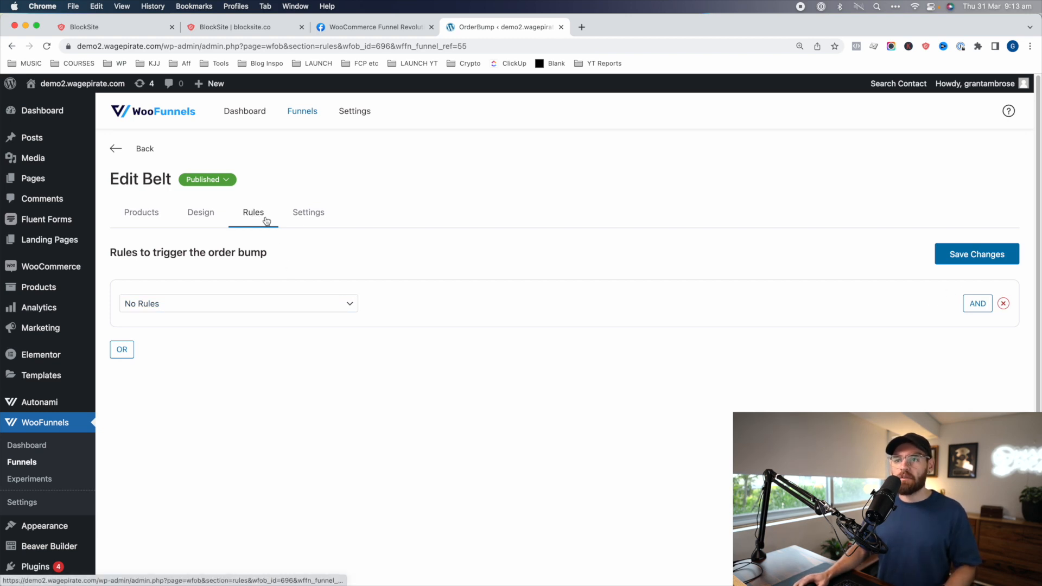
Step: Return from the Belt order bump to the Global Checkout funnel's steps
click(188, 207)
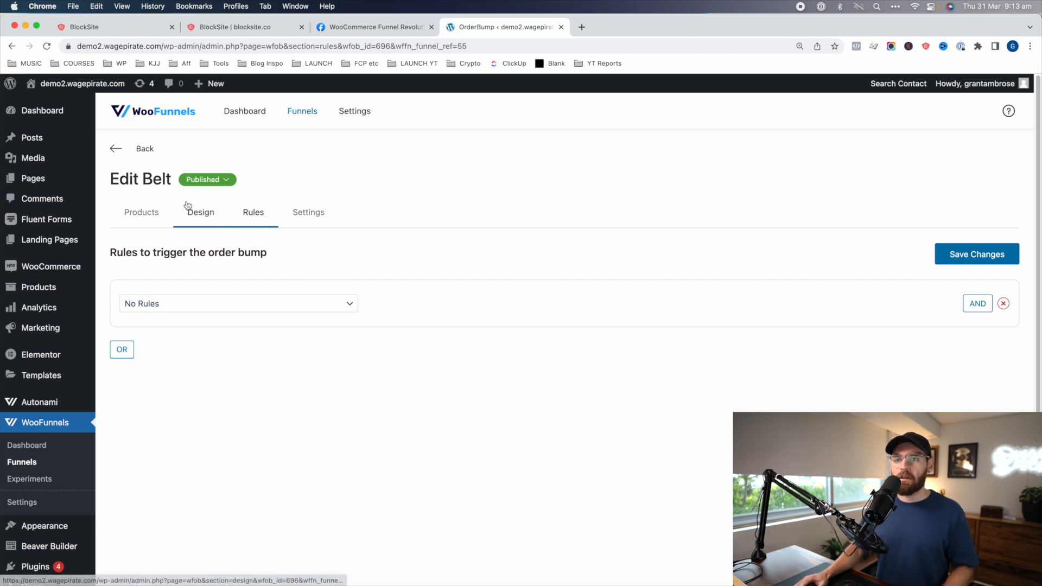
click(142, 219)
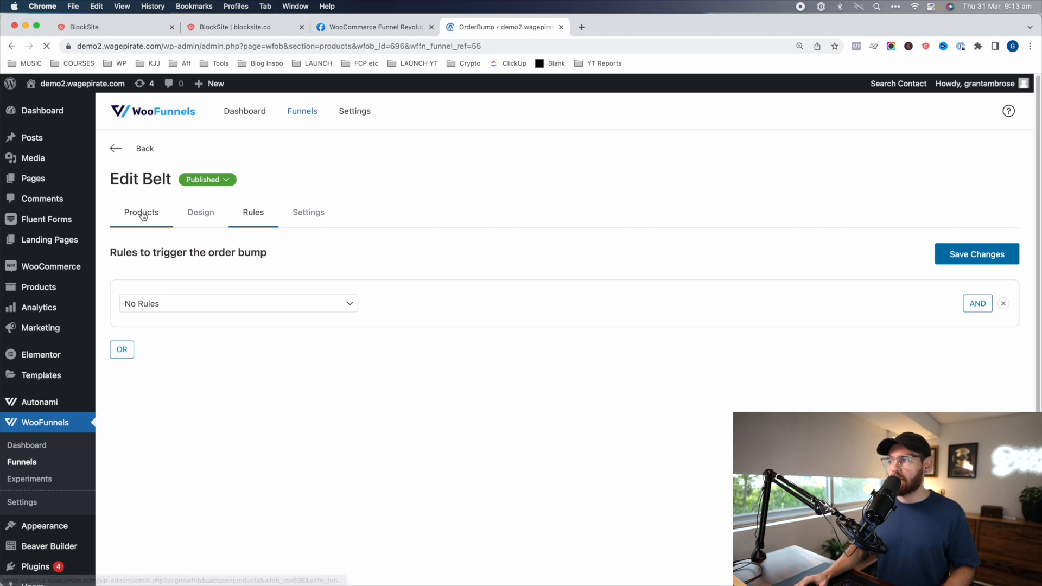
click(113, 149)
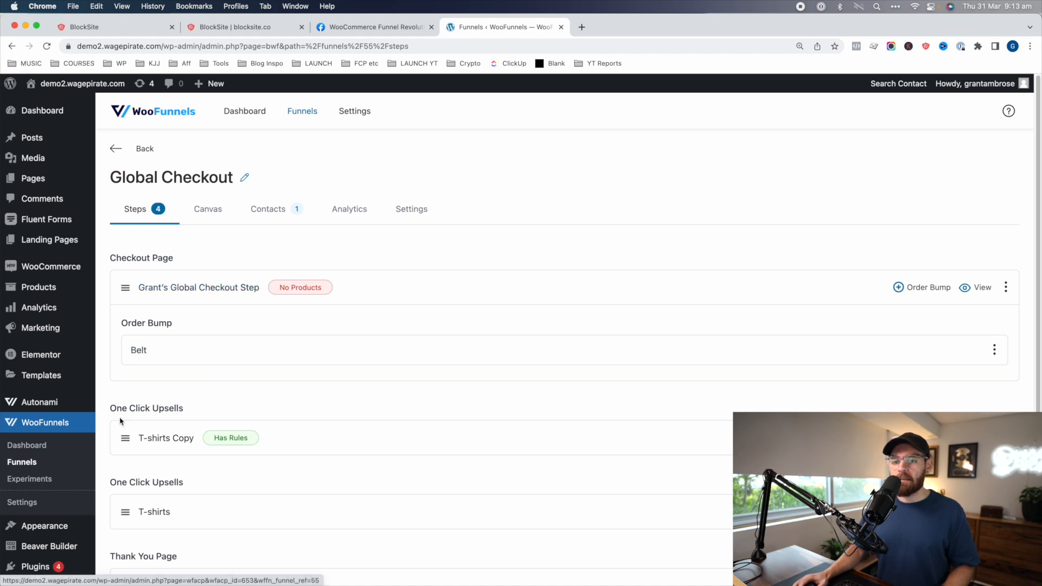
Step: Check which checkout page overrides the default WooCommerce checkout in the WooFunnels settings
click(40, 501)
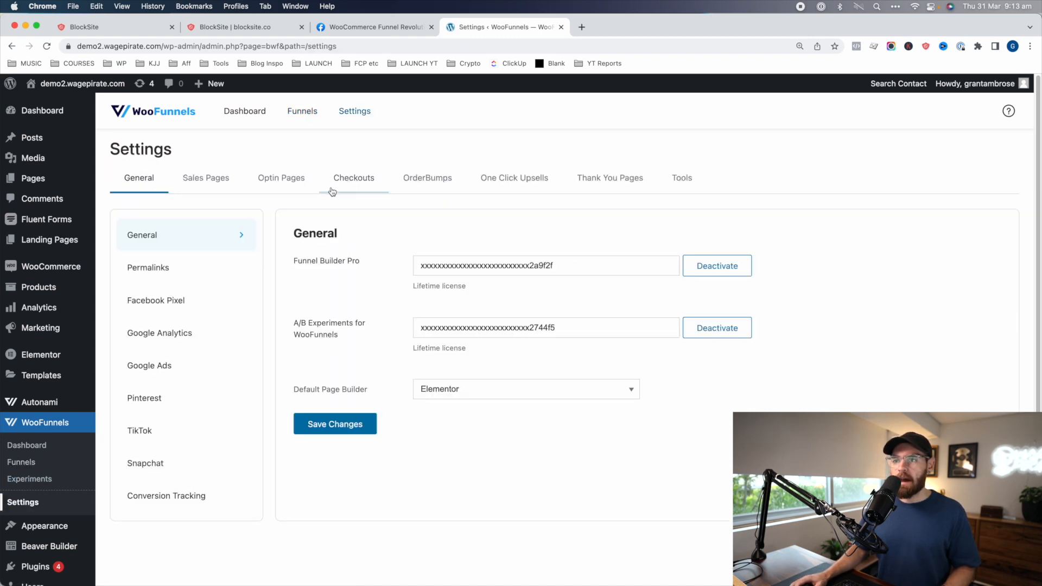
click(353, 179)
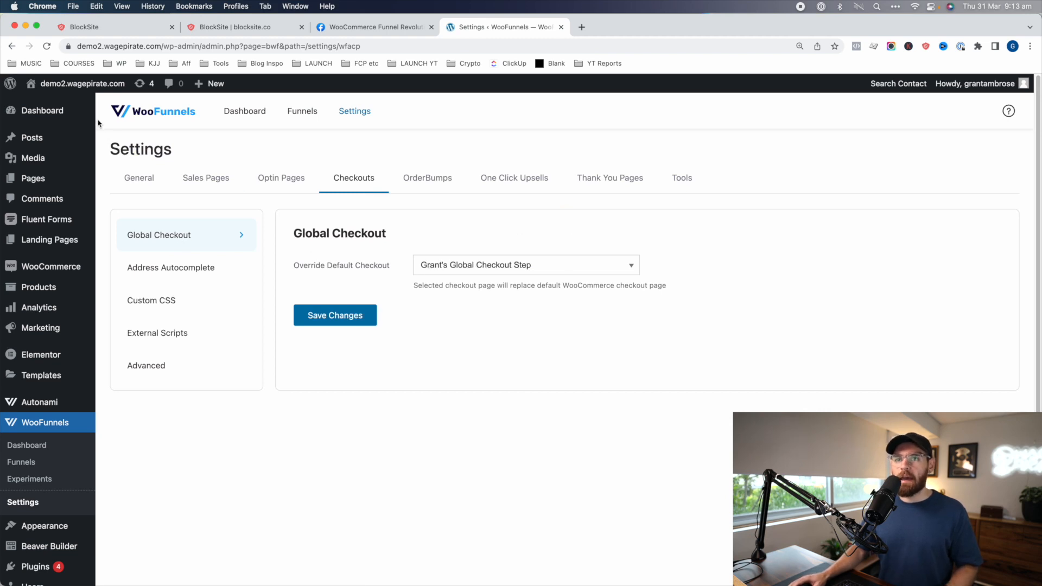
Step: Open the storefront's shop in a separate tab, add the Beanie to the cart and proceed from the cart to checkout
super+click(98, 85)
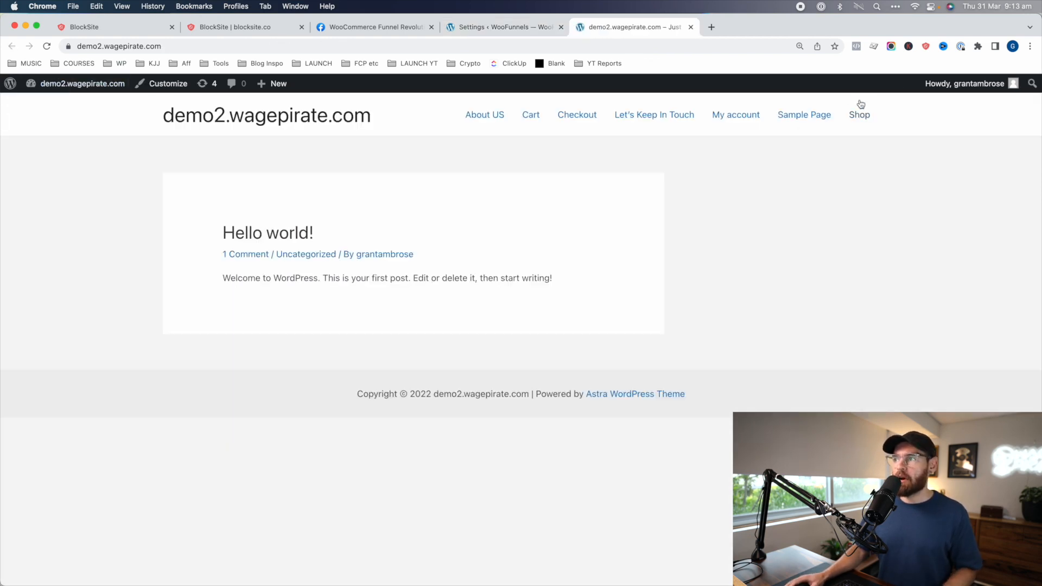
click(867, 117)
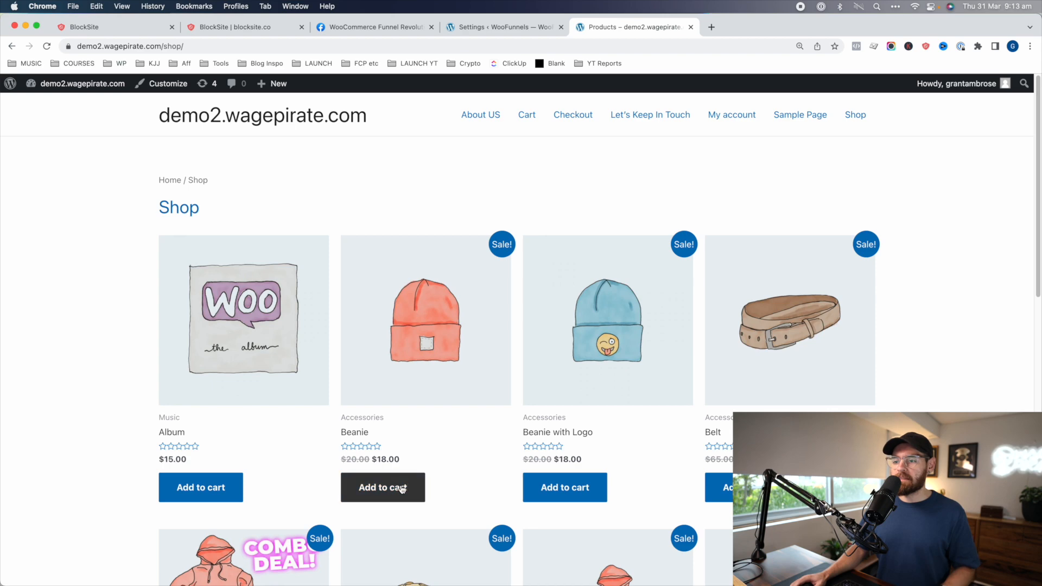
click(395, 486)
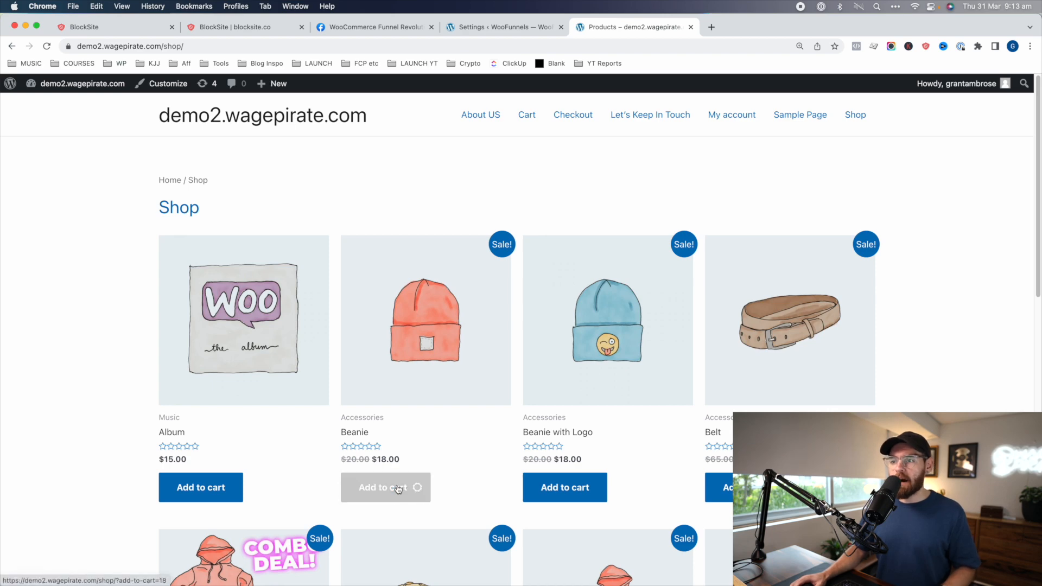
scroll(635, 430, down, 1)
click(691, 430)
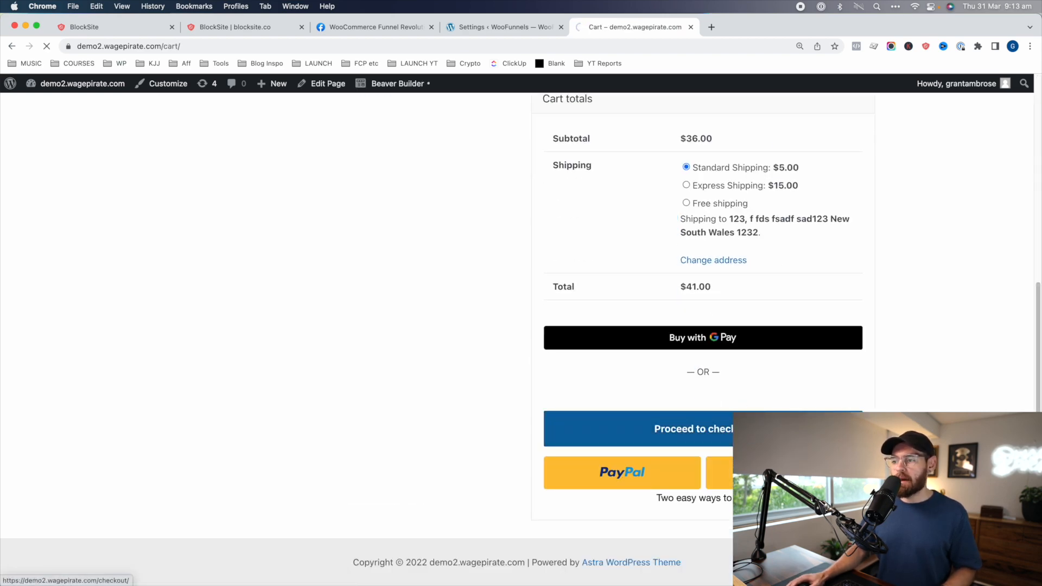
Step: Continue past the customer information on the checkout and check how the Belt order bump appears in the payment step
scroll(571, 387, down, 2)
scroll(572, 389, up, 1)
click(385, 519)
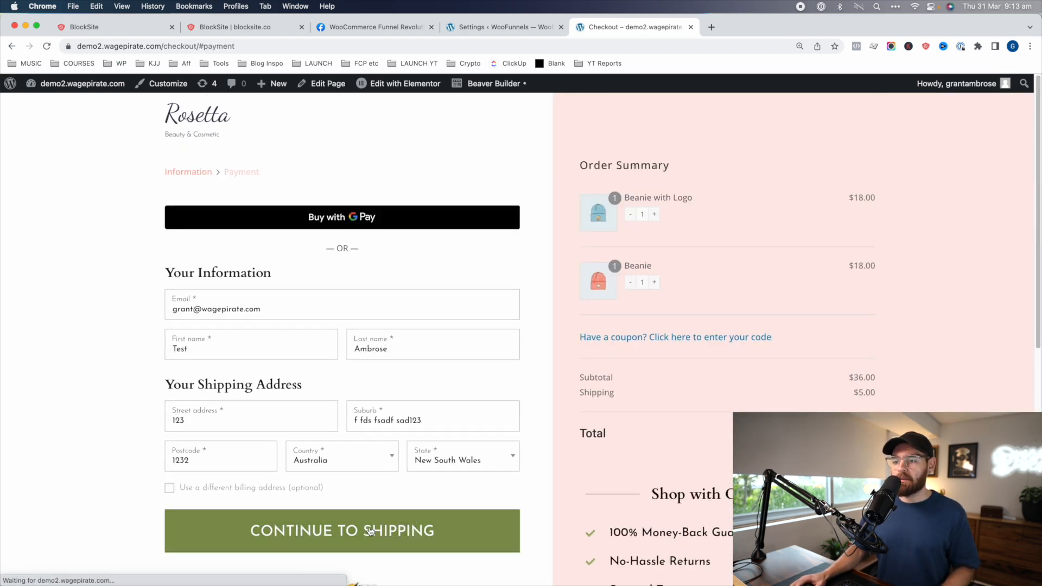
scroll(411, 459, down, 10)
scroll(411, 459, down, 7)
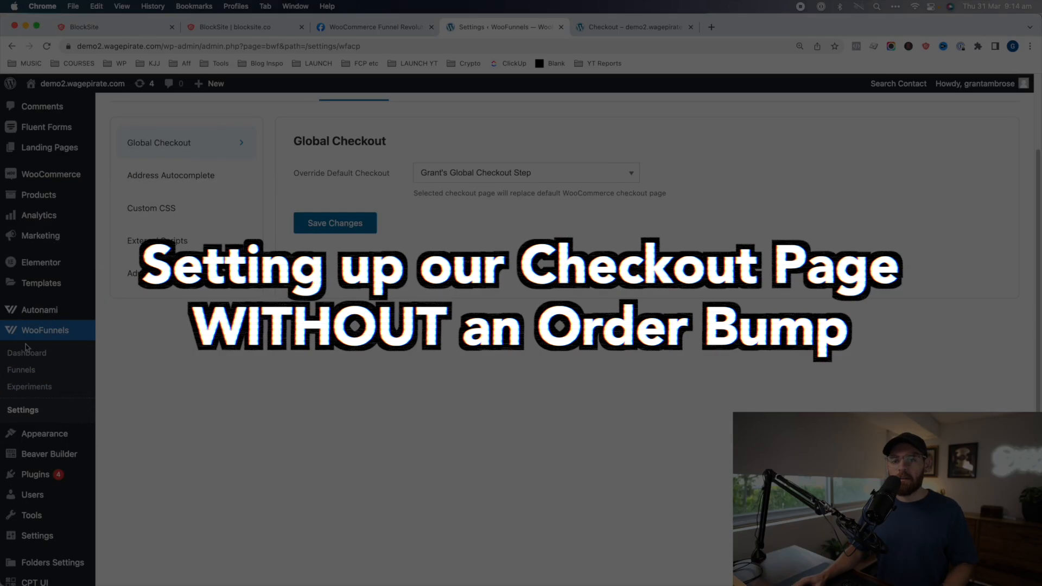
Step: Create a Checkout Page experiment named "Order Bump VS No Order Bump (Belt)" with the global checkout step as the original variant
click(38, 388)
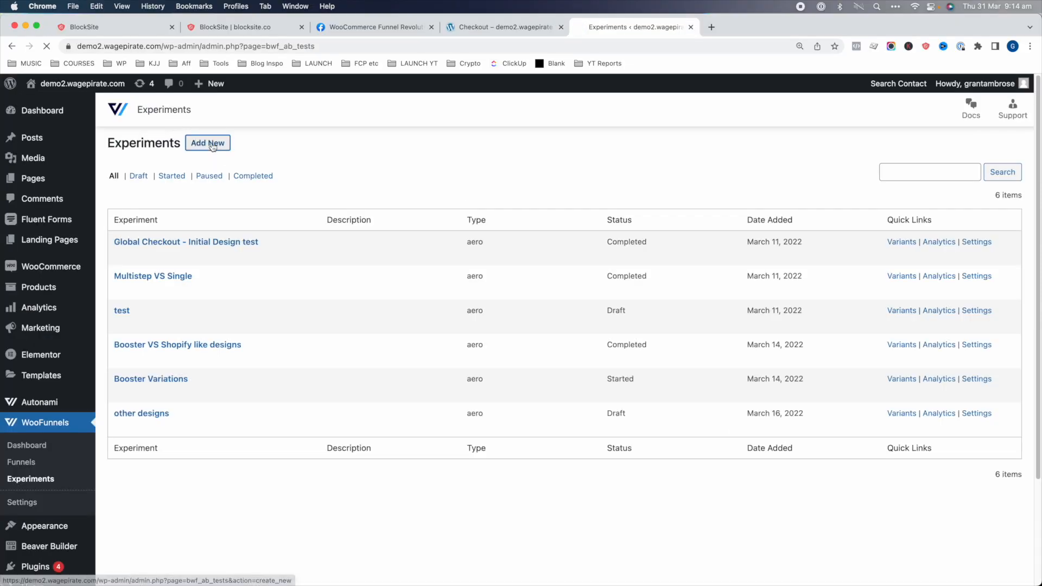
click(206, 142)
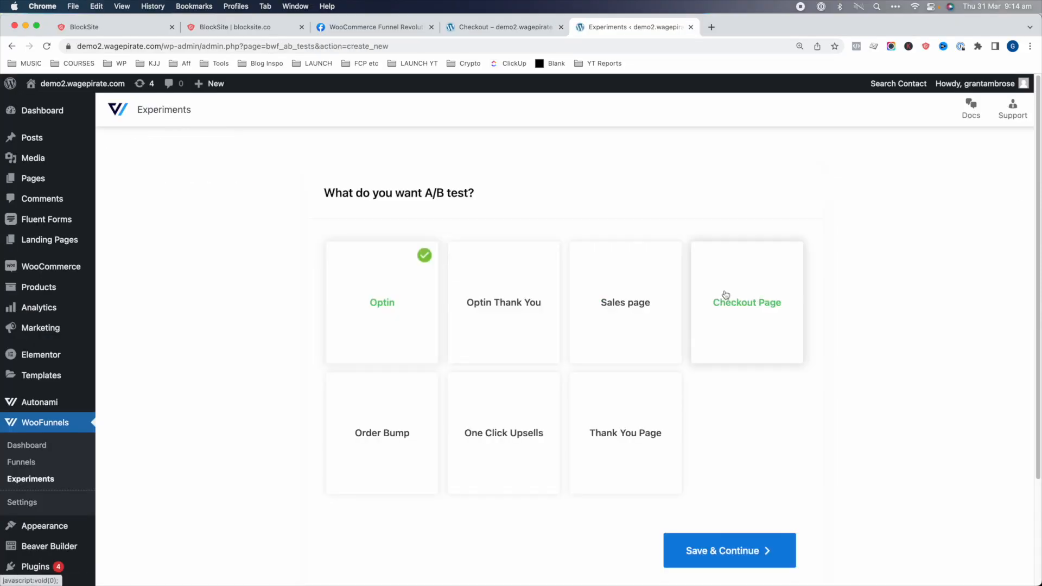
click(725, 559)
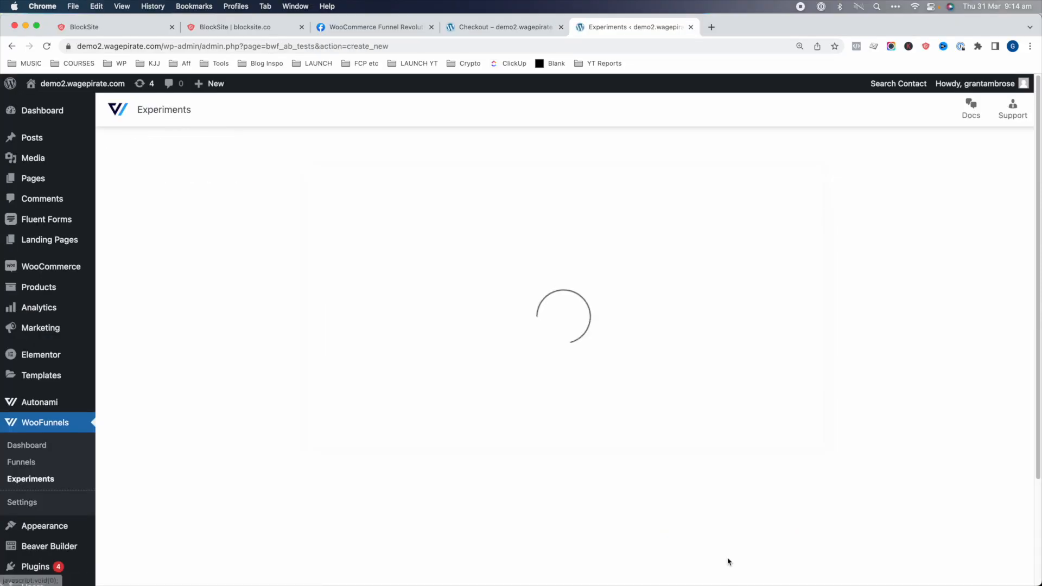
click(465, 281)
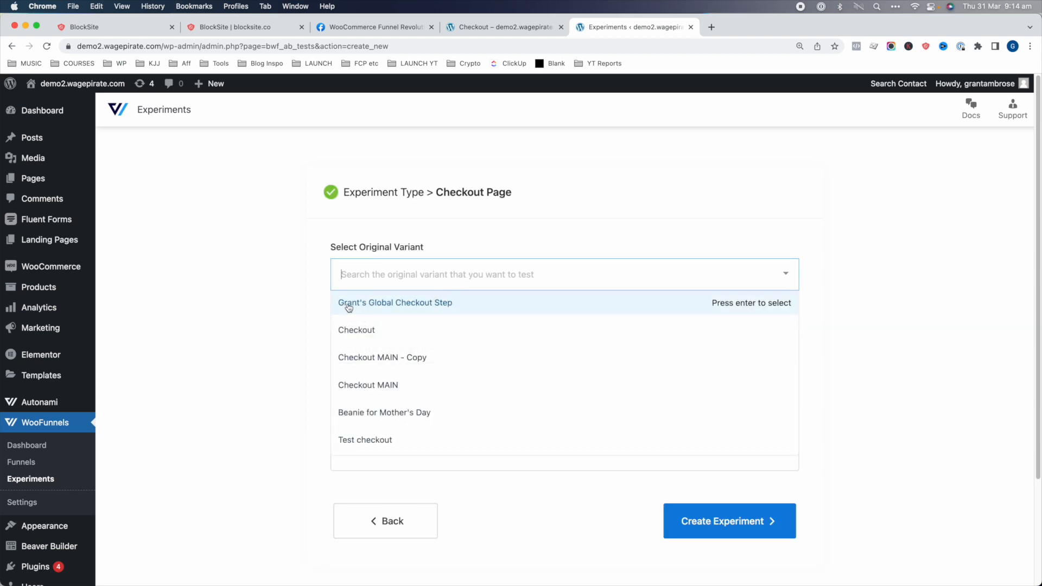
click(394, 304)
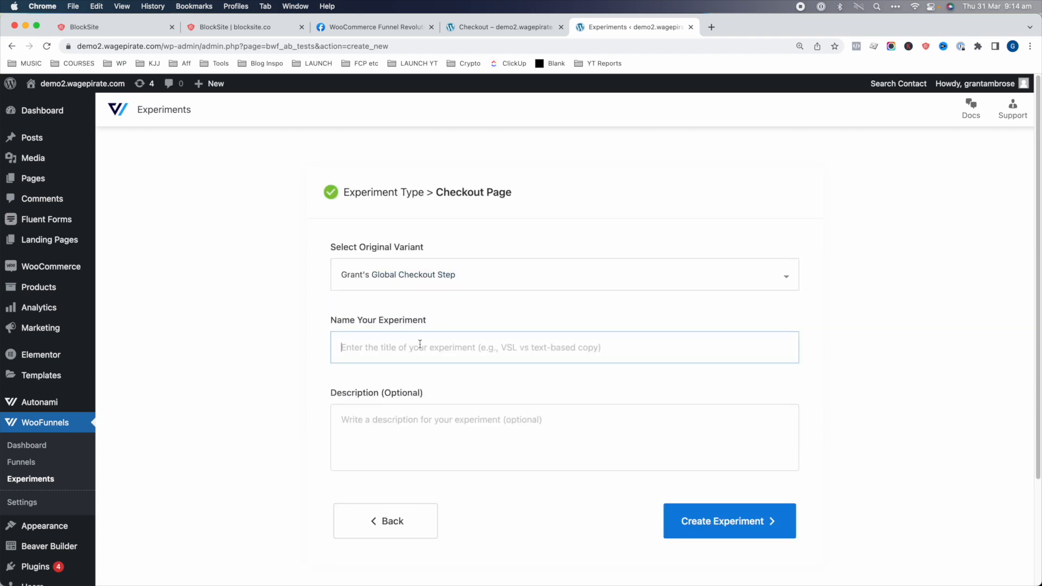
text(Order Bump VS No Order Bump (Belt)
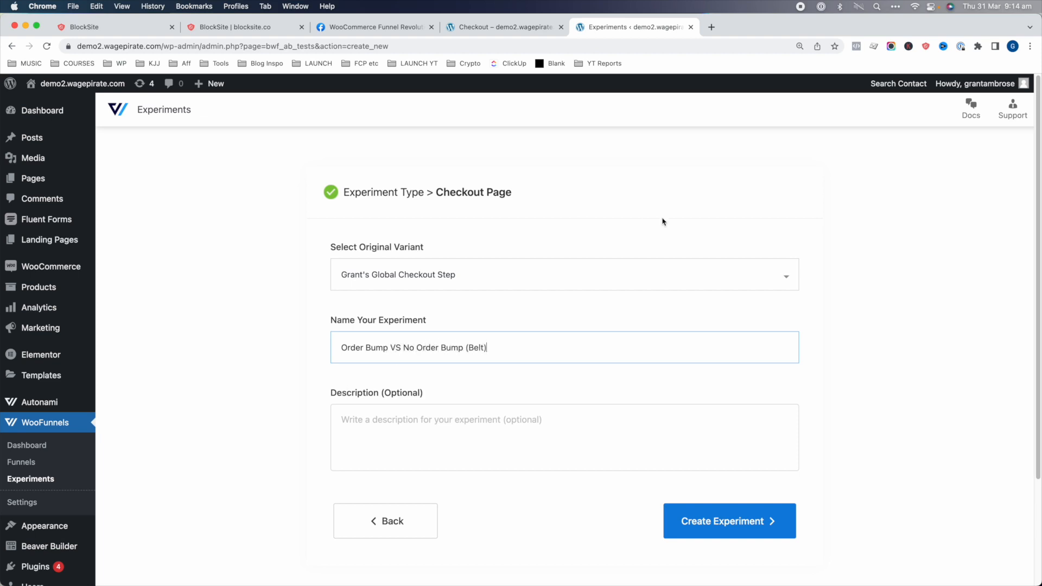
click(713, 516)
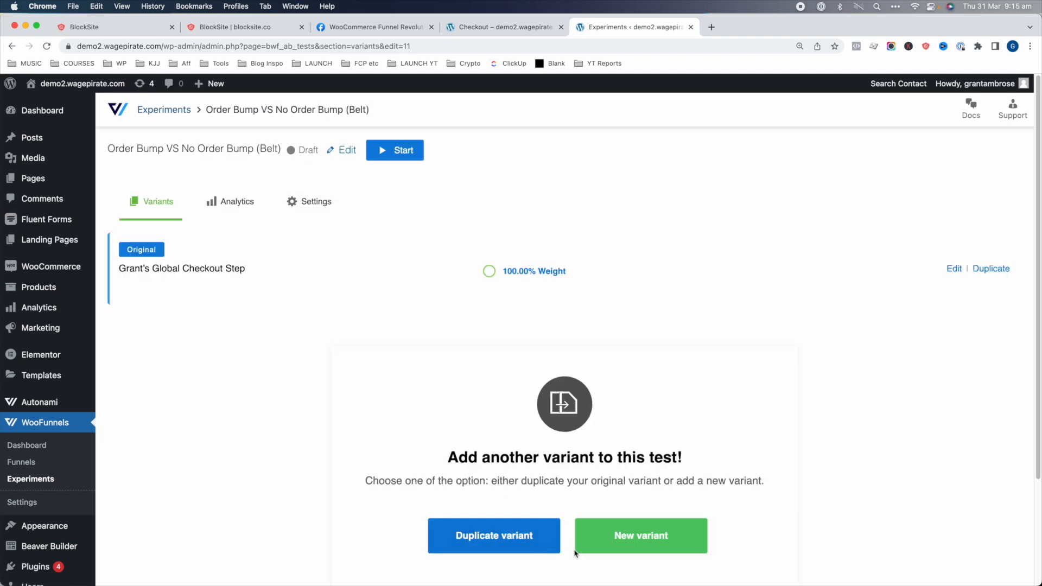
Step: Duplicate the original checkout as a second variant and split the traffic equally at 50% each
click(489, 539)
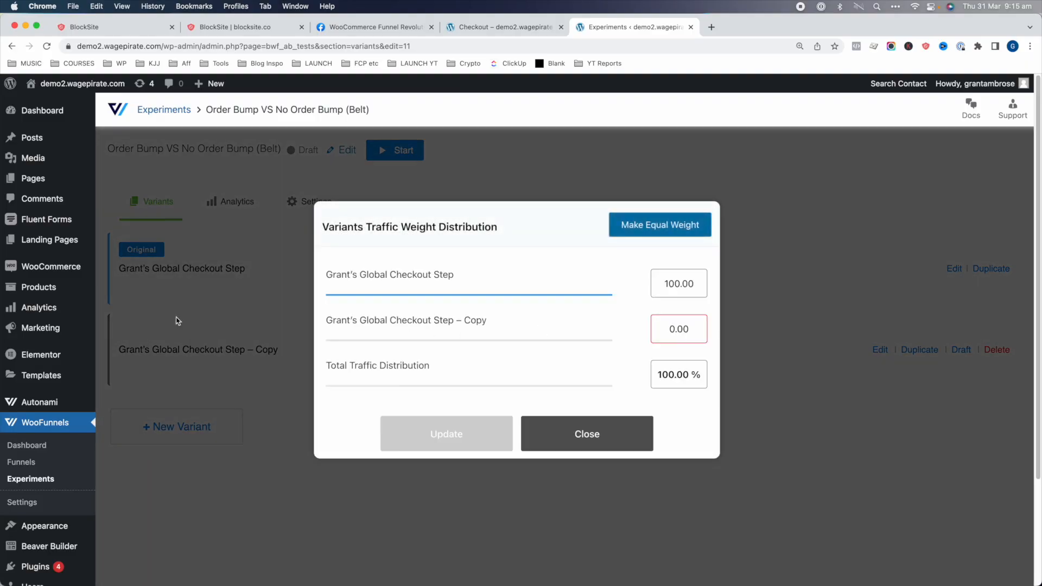
click(638, 217)
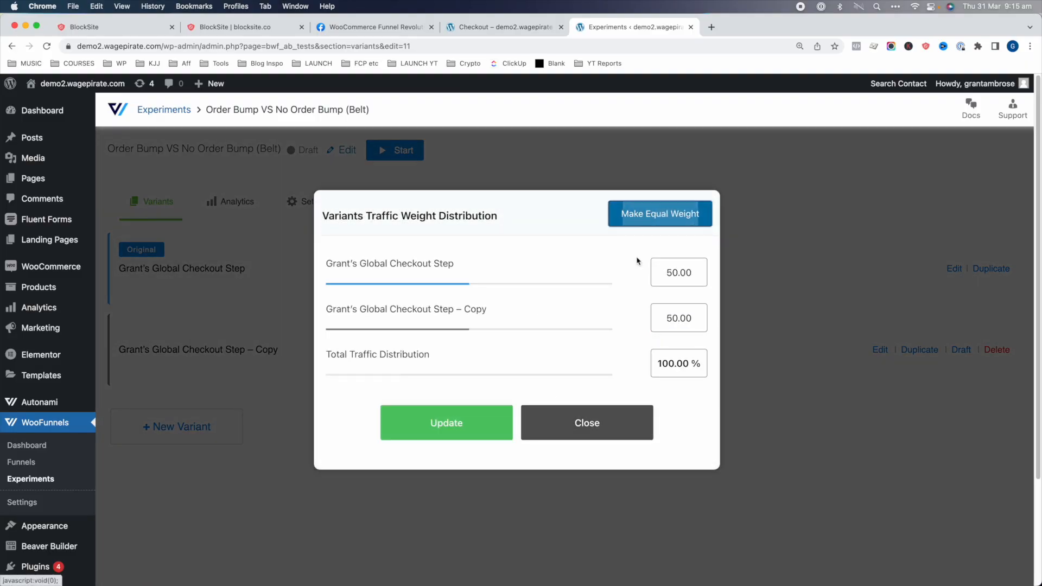
click(444, 426)
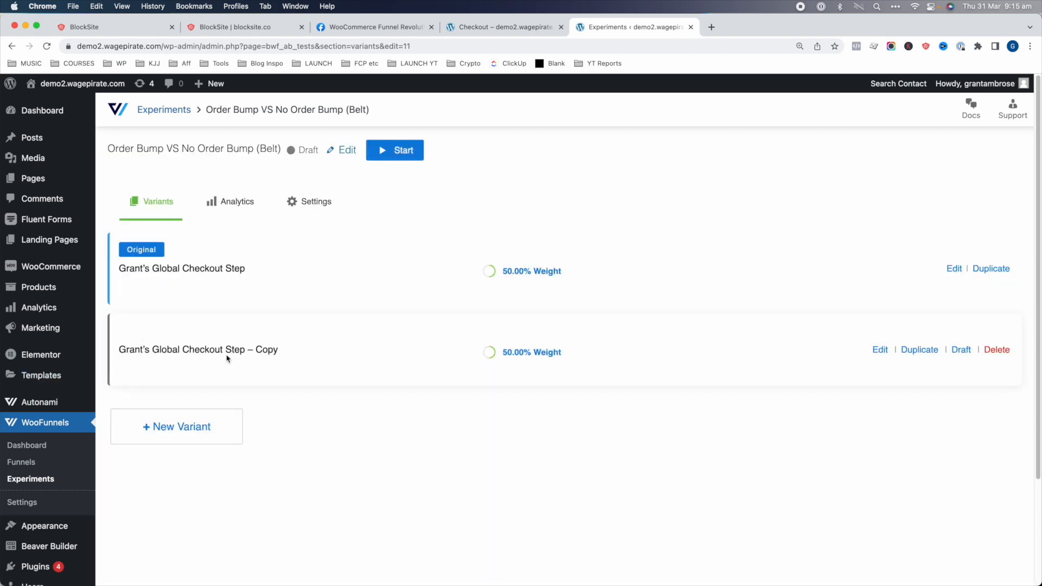
Step: Replace "Copy" with "No Order Bump belt" in the duplicated variant's title and reuse the full title as its permalink
click(234, 349)
click(511, 181)
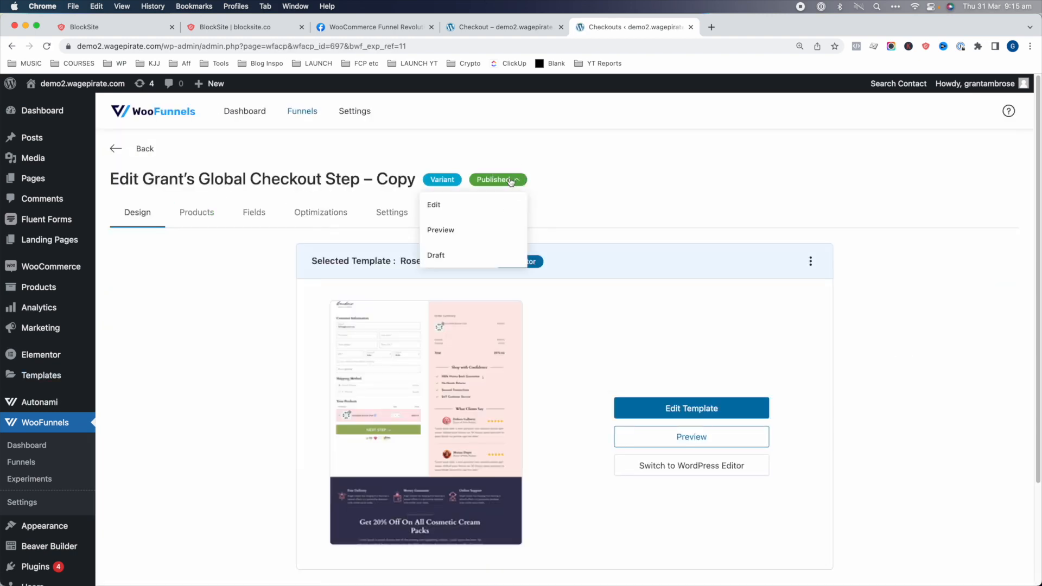
click(476, 202)
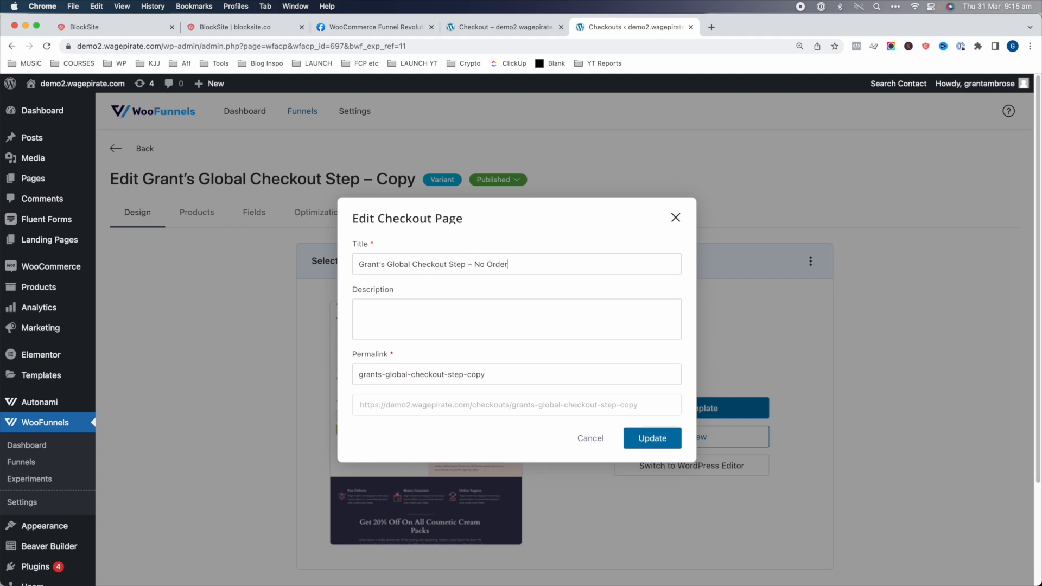
key(super+a)
key(super+c)
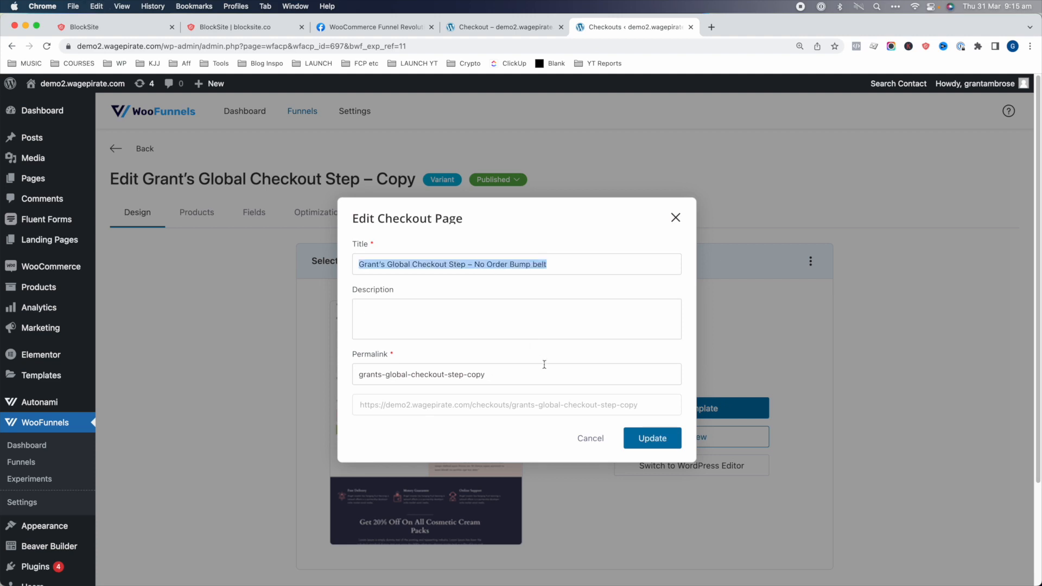
click(525, 380)
key(super+a)
key(super+v)
click(641, 441)
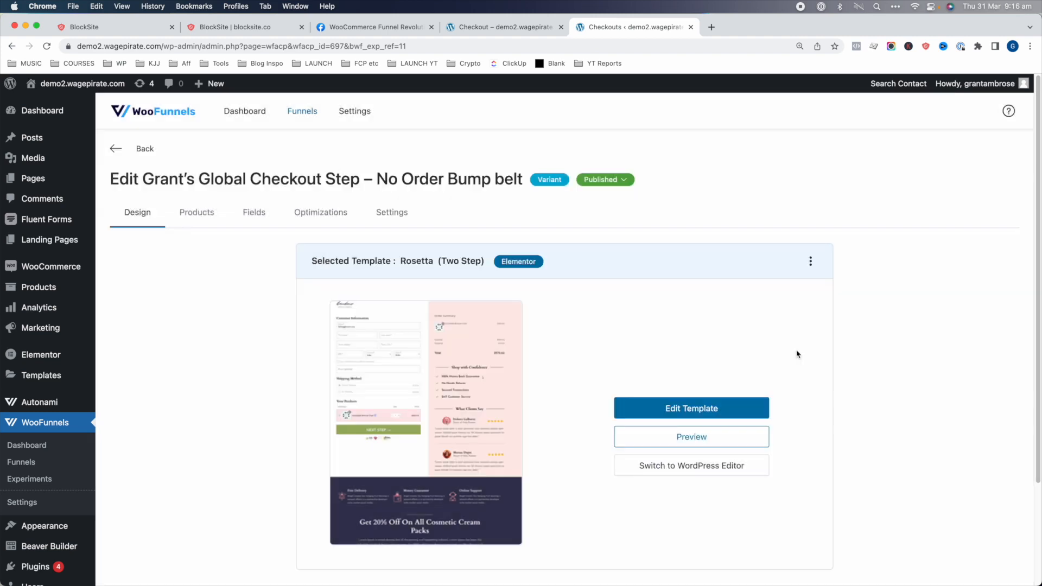
Step: Open the variant's custom CSS settings and copy the class wfob_bump_wrapper from the order bump's markup on the live checkout
click(397, 221)
click(160, 337)
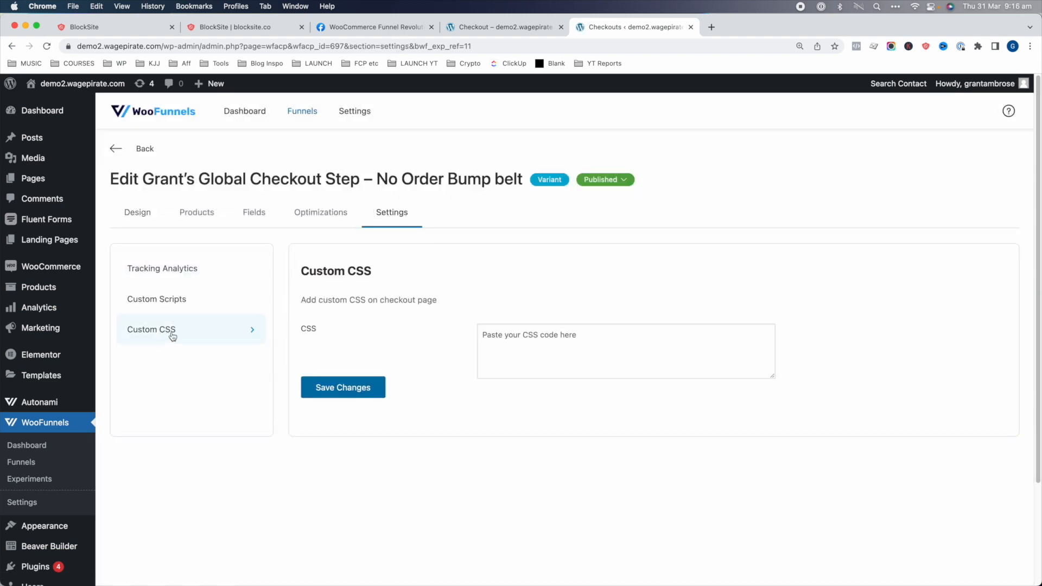
click(500, 27)
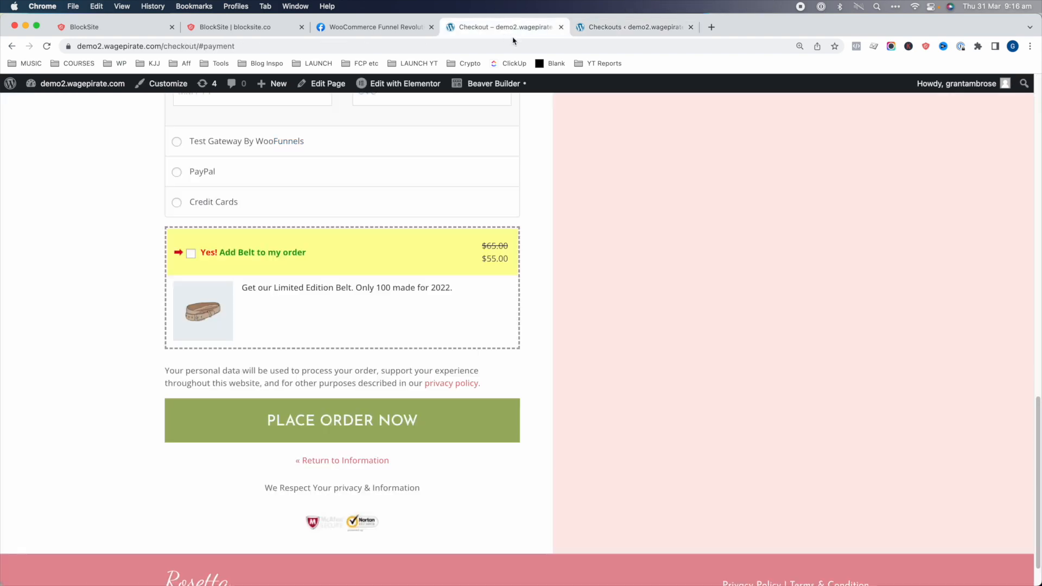
right_click(314, 251)
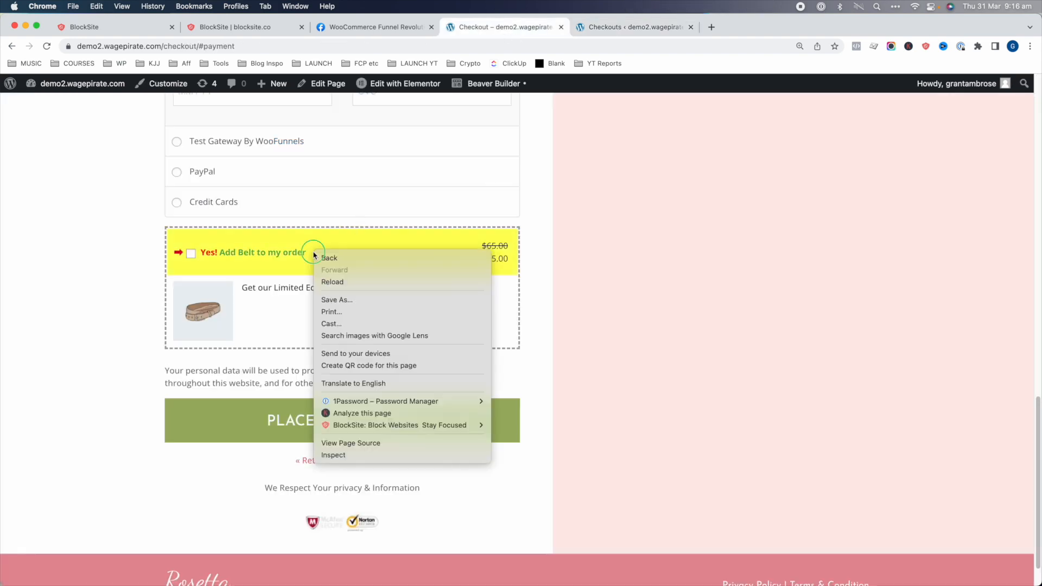
click(339, 455)
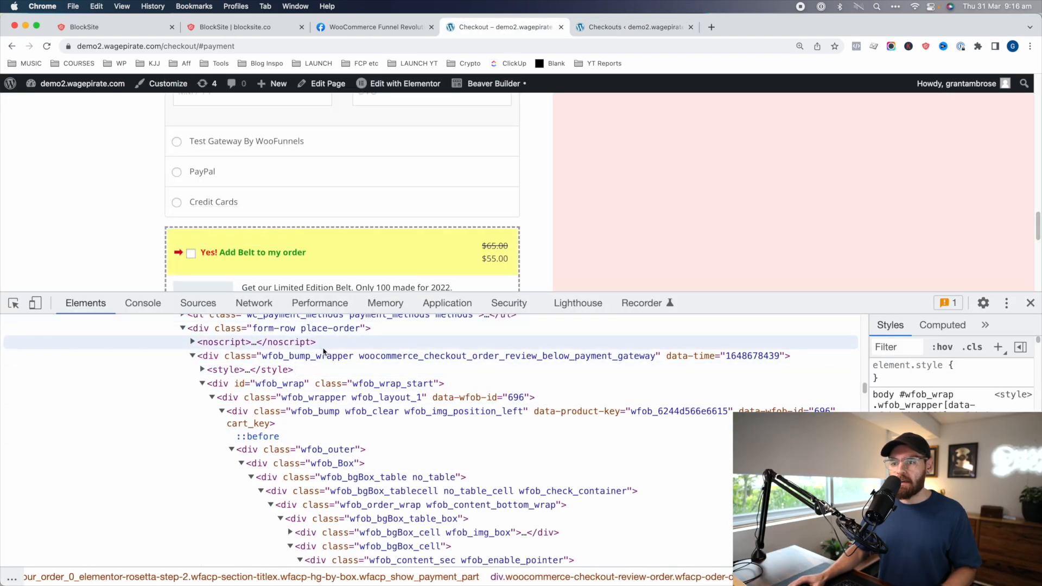
scroll(348, 369, up, 3)
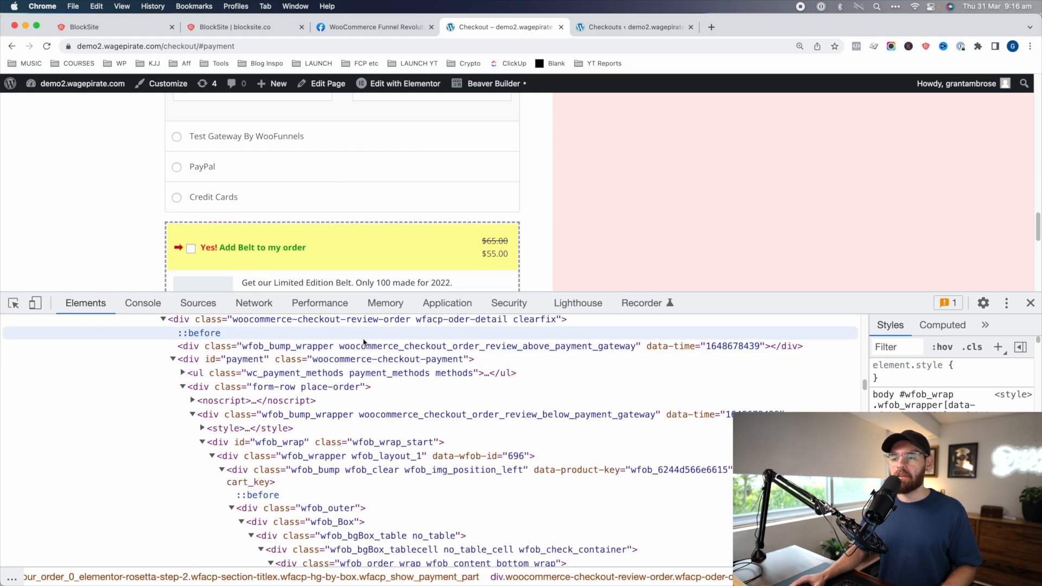
scroll(477, 250, down, 3)
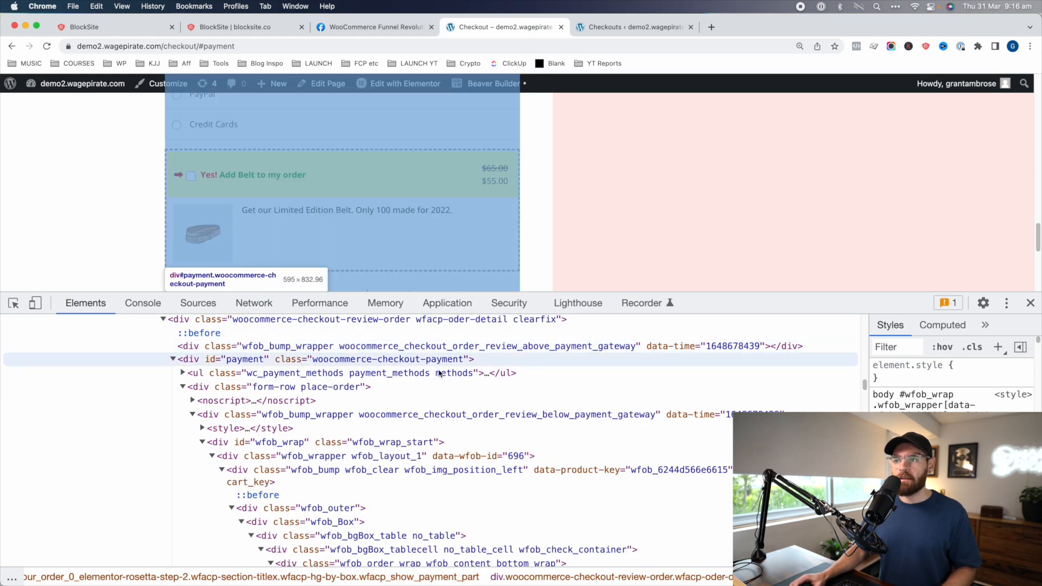
click(307, 416)
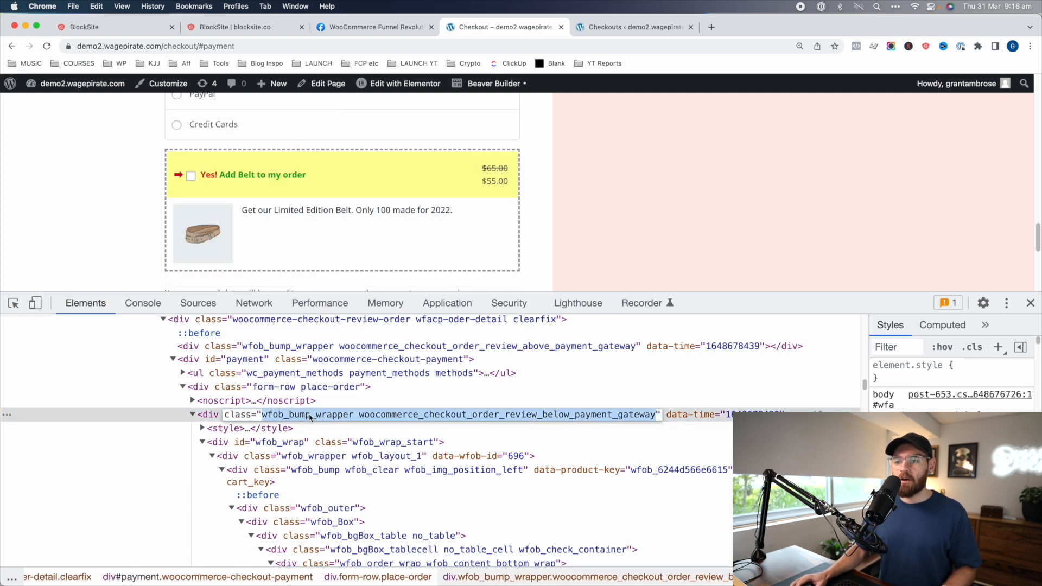
double_click(290, 415)
Step: Add the rule .wfob_bump_wrapper{display:none !important;} inside style tags to the variant's custom CSS and save the changes
key(ctrl+Tab)
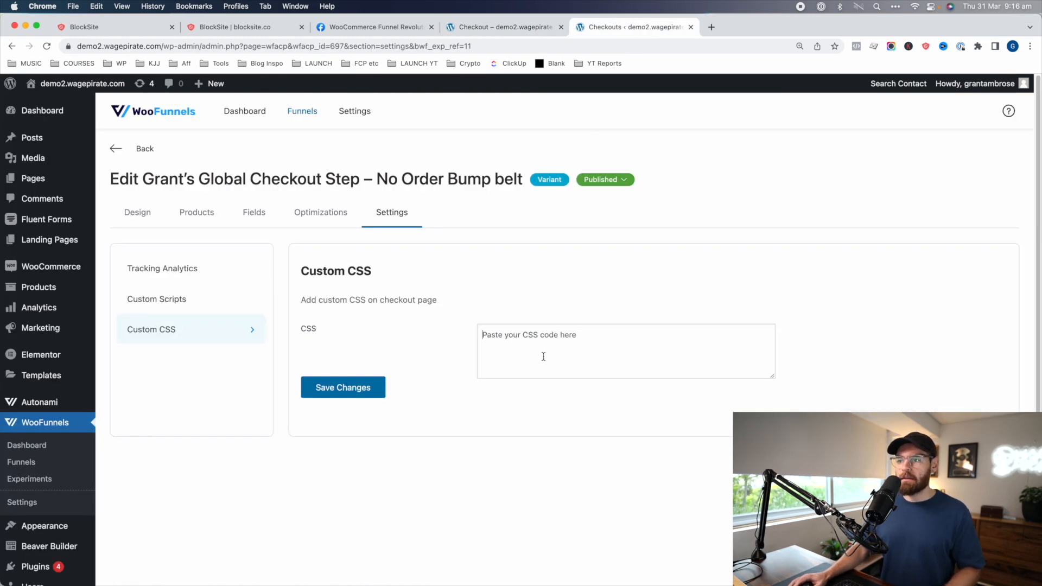
text(<style>)
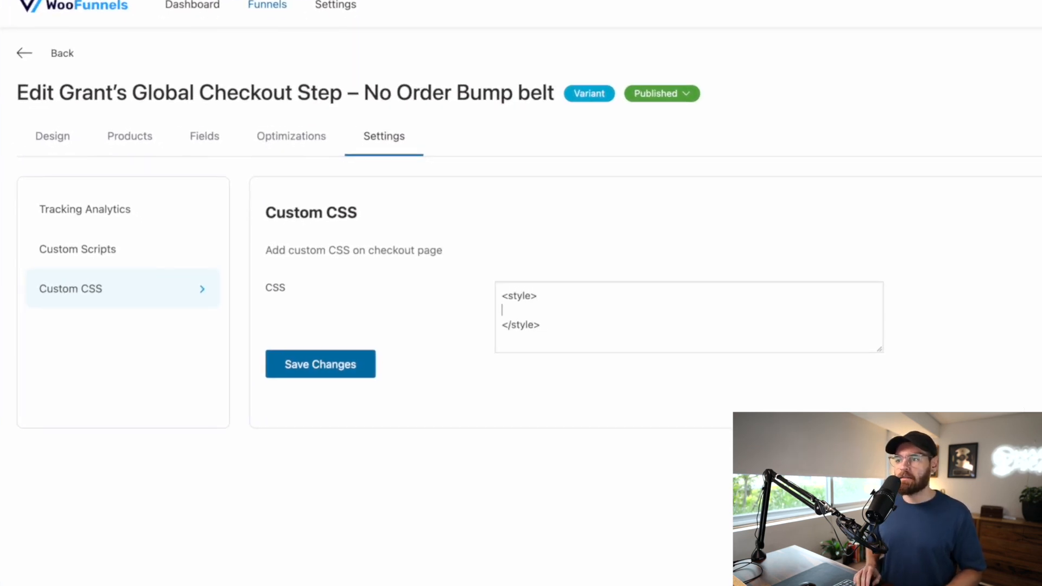
key(ctrl+v)
click(502, 309)
text(.)
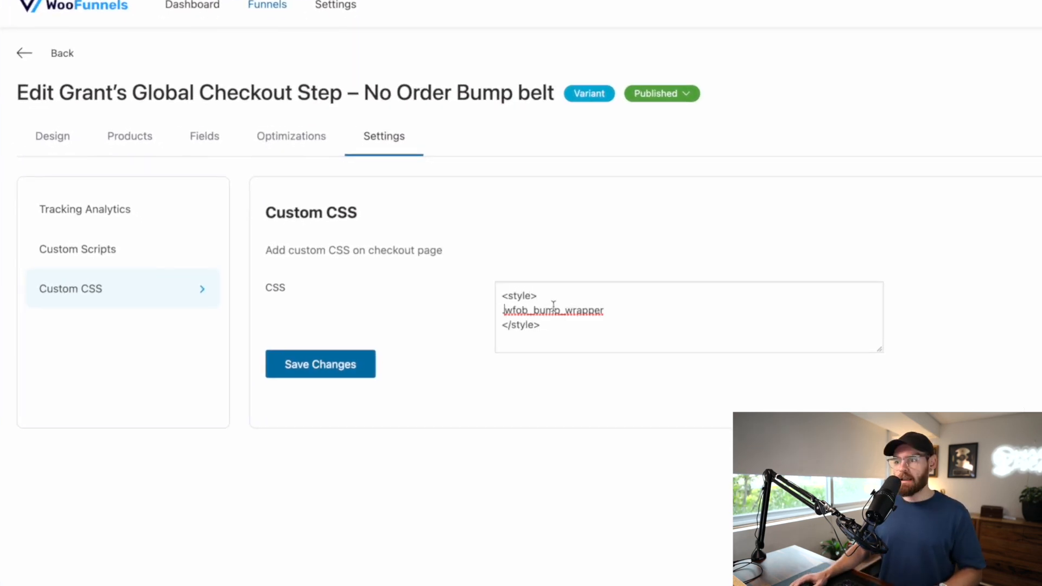
click(641, 314)
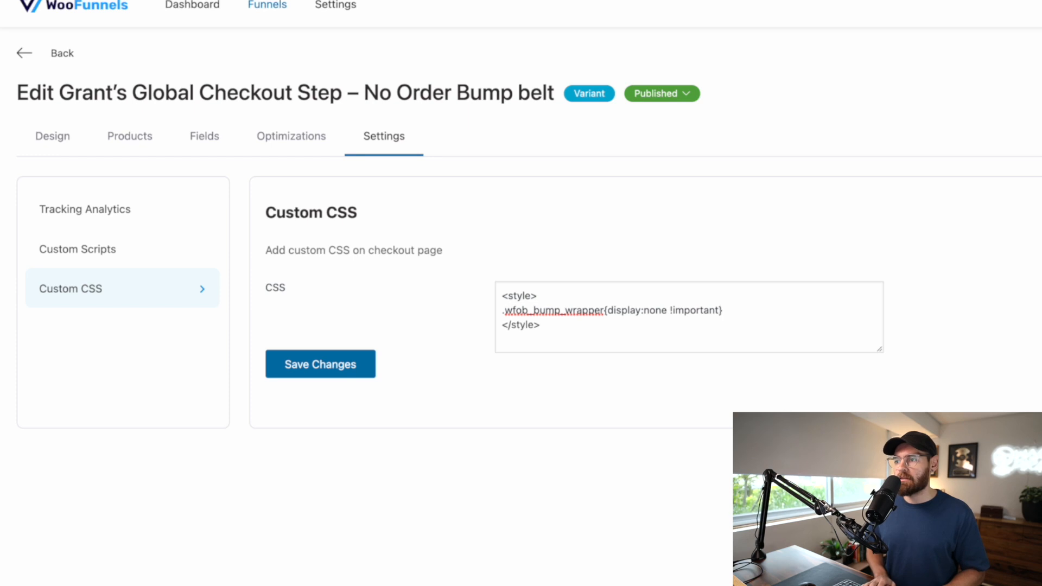
click(362, 363)
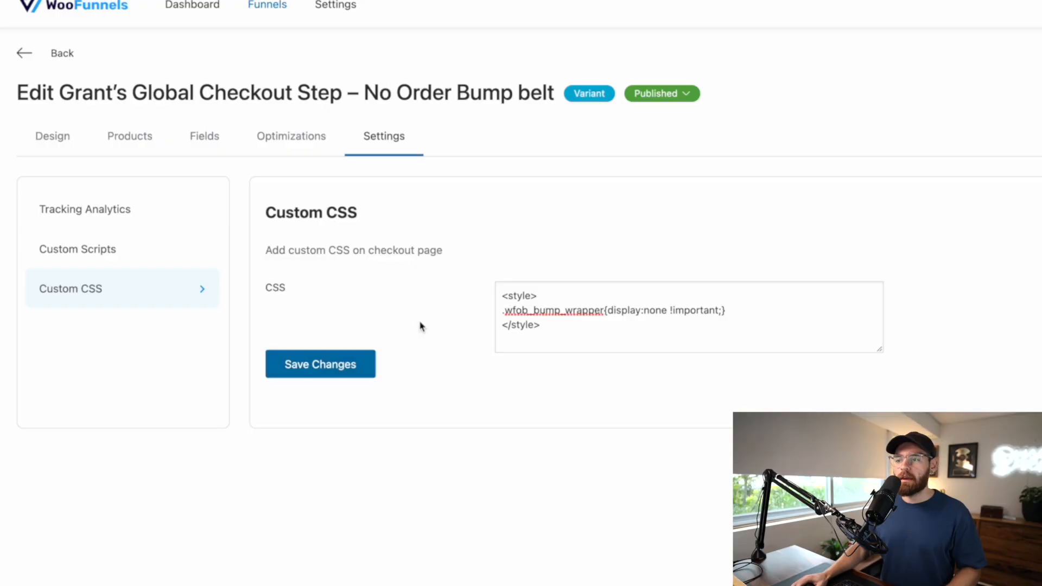
click(346, 361)
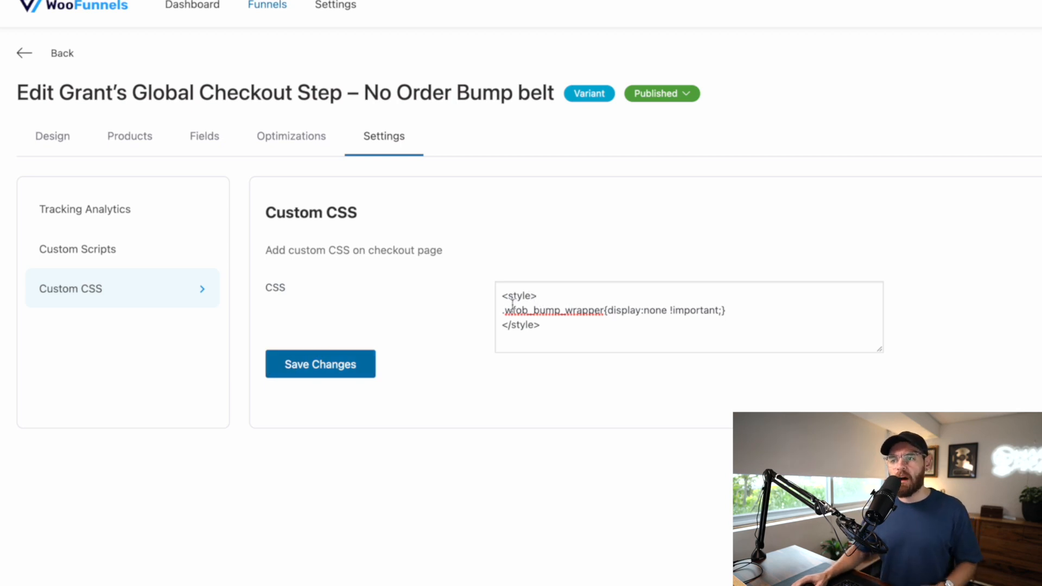
drag(501, 296, 545, 292)
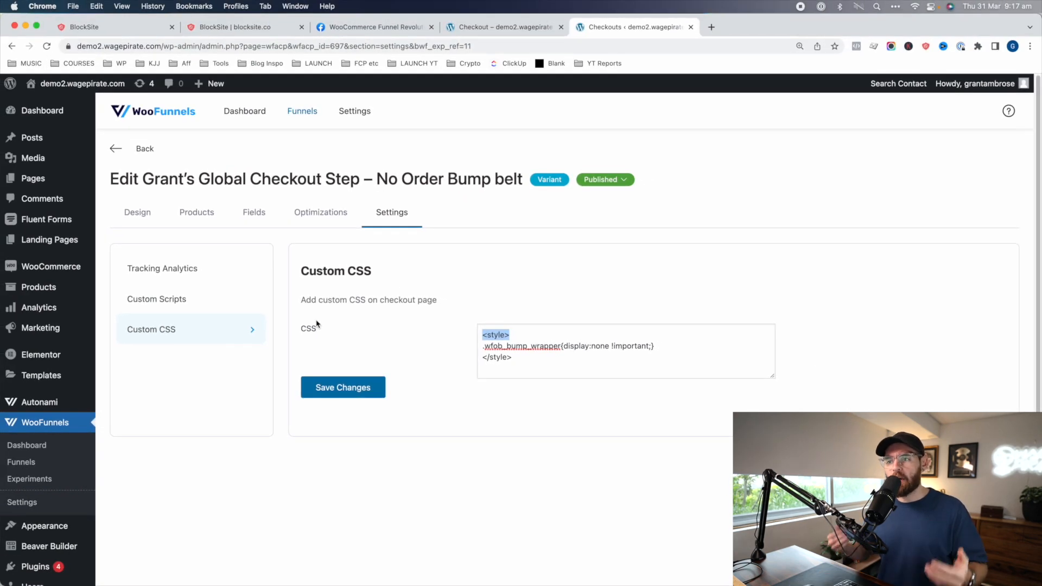
Step: Preview the No Order Bump belt variant and examine the style tags around the .wfob_bump_wrapper rule in its page source
click(615, 180)
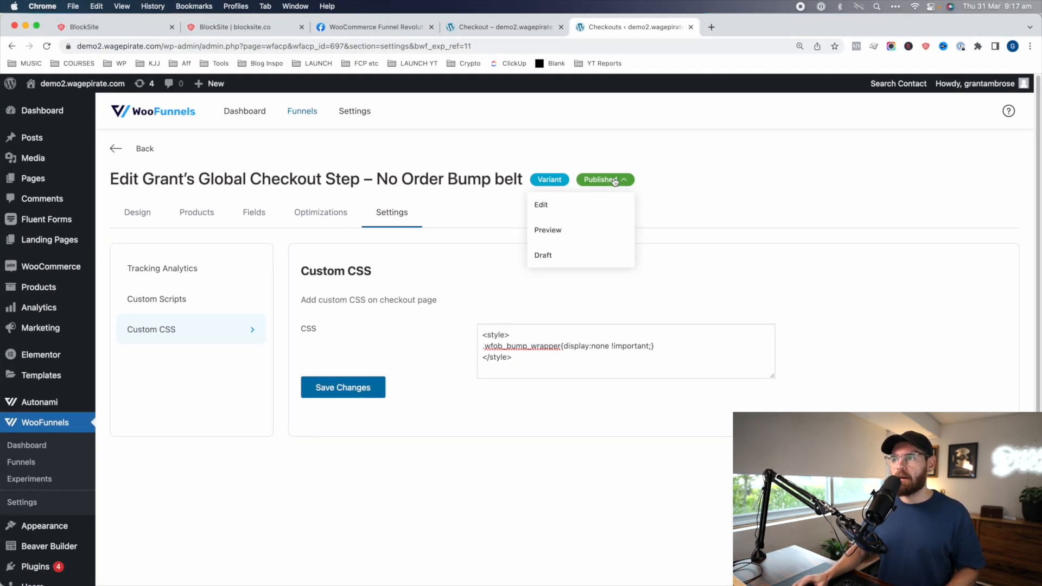
click(583, 210)
drag(658, 348, 498, 345)
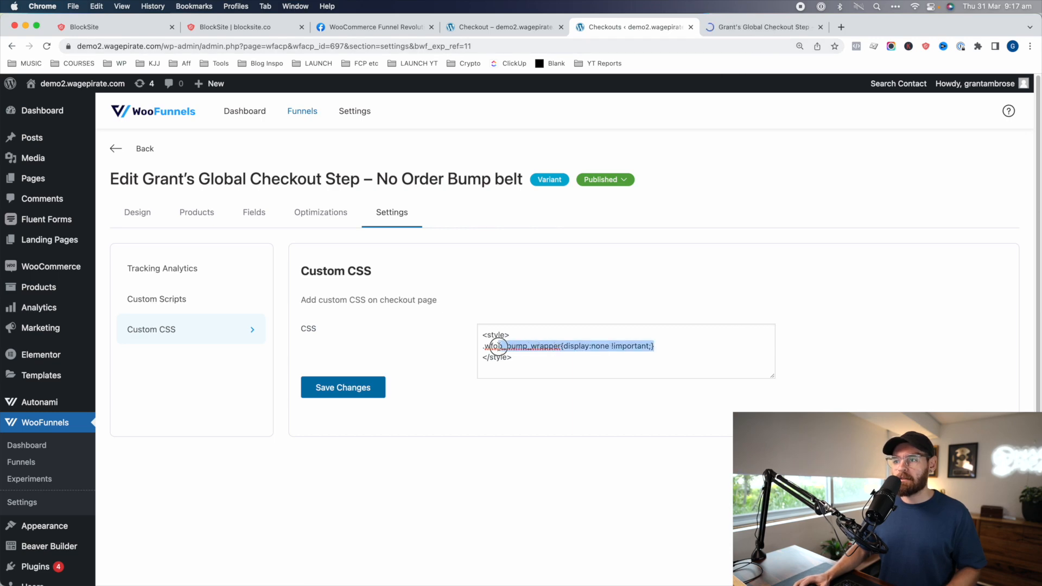
click(741, 21)
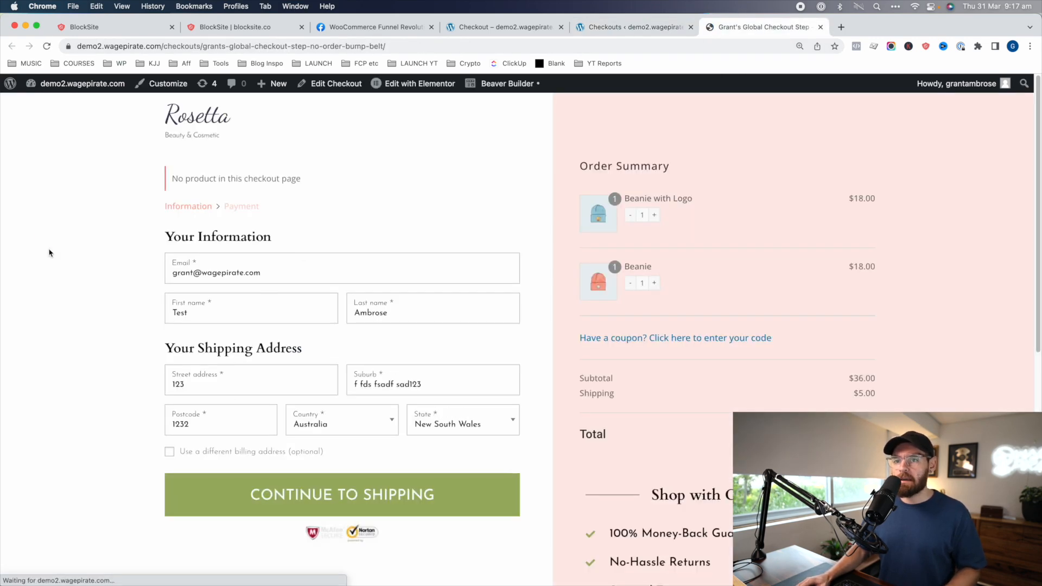
right_click(50, 243)
click(100, 439)
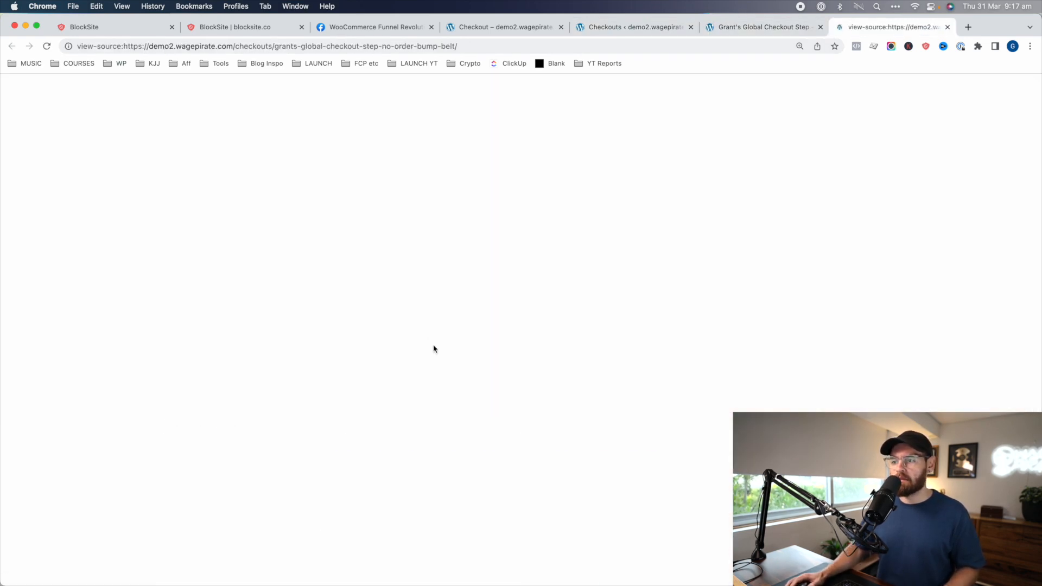
key(super+f)
key(super+v)
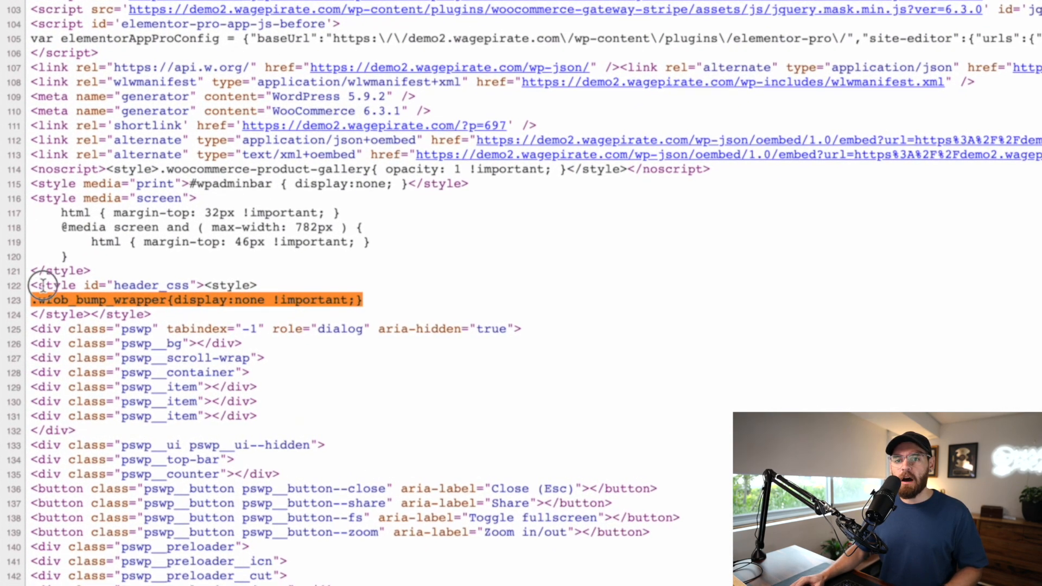
drag(27, 317, 71, 317)
drag(114, 287, 258, 286)
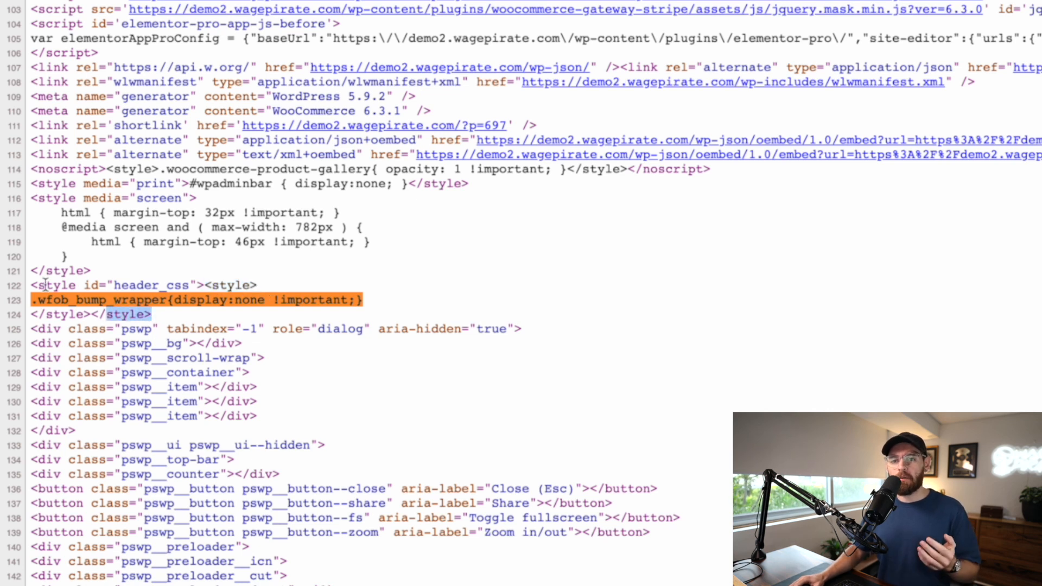
drag(46, 285, 136, 280)
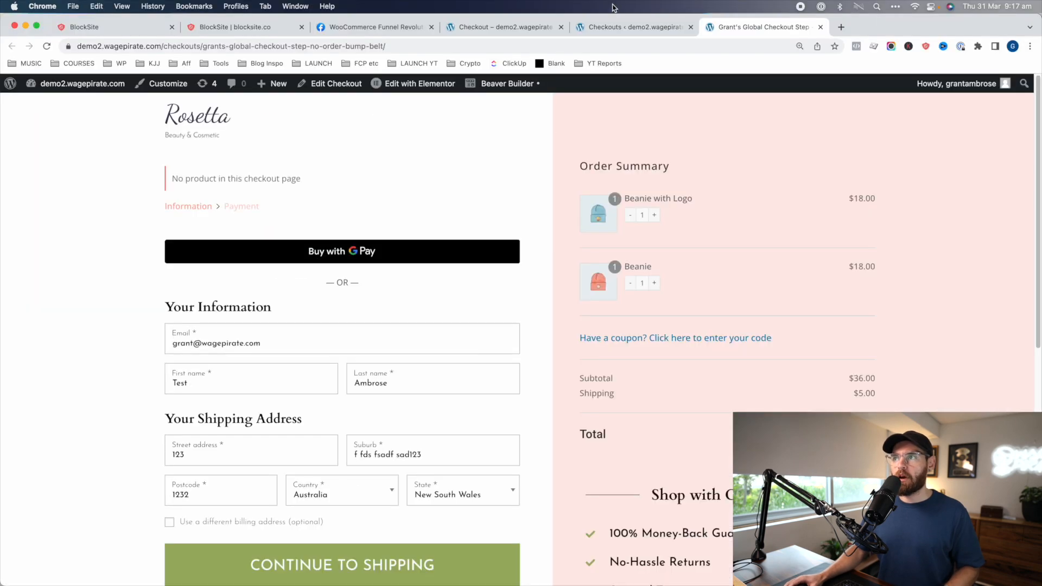
Step: Remove the style tags from the variant's custom CSS, leaving only .wfob_bump_wrapper{display:none !important;}, and save the changes
click(632, 26)
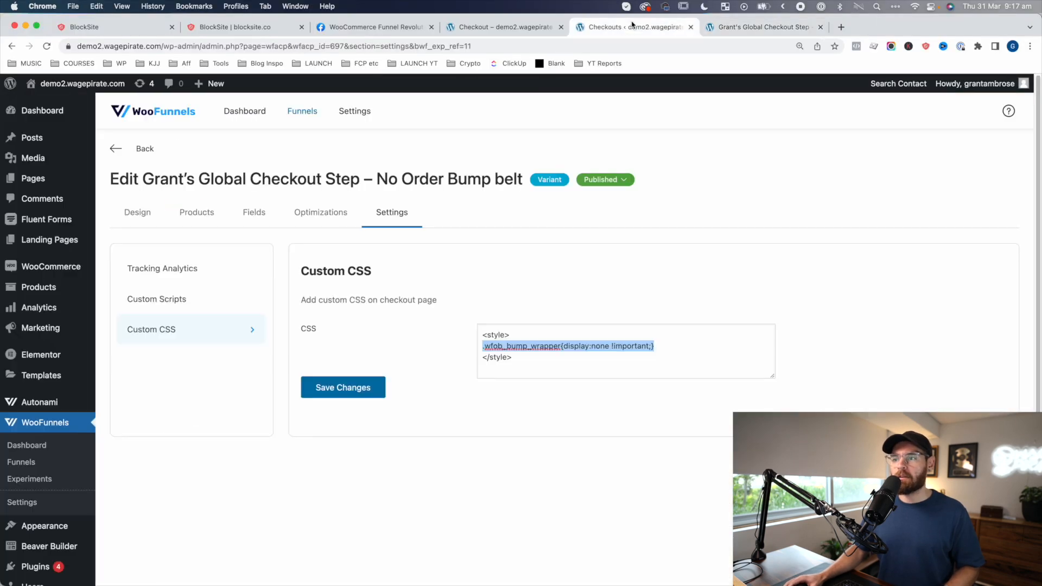
click(525, 359)
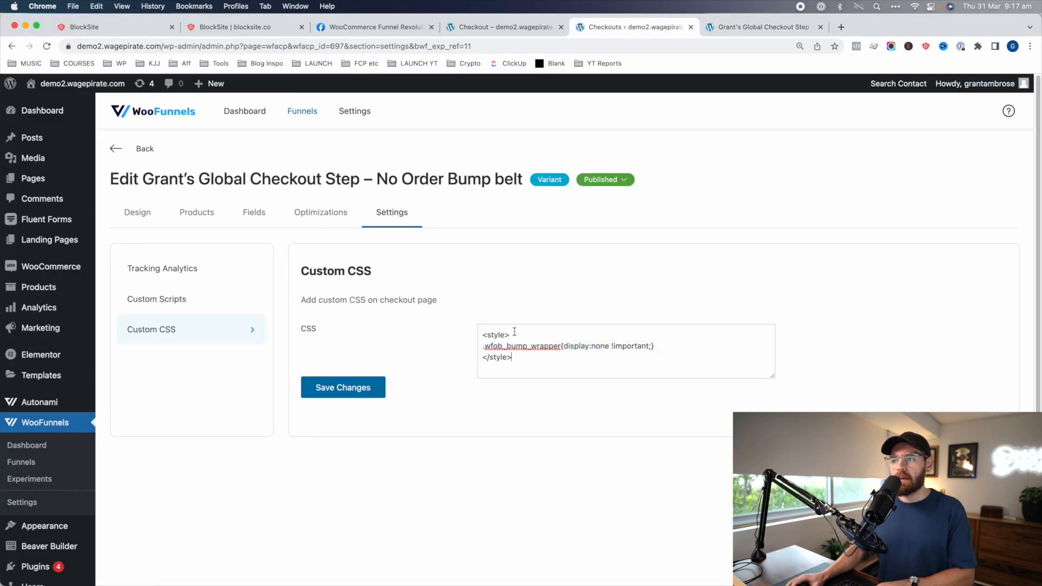
click(482, 348)
key(BackSpace)
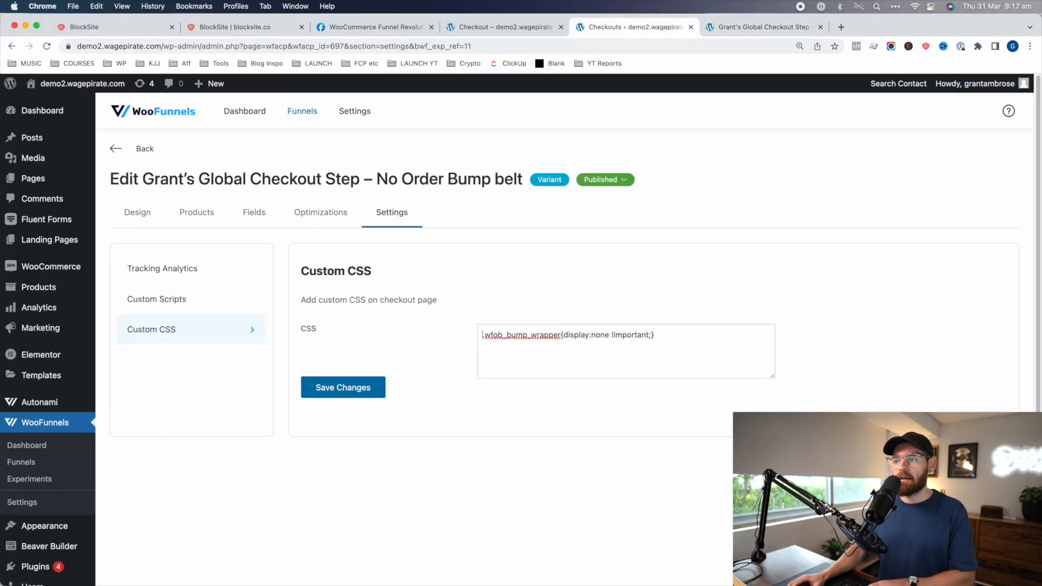
click(358, 389)
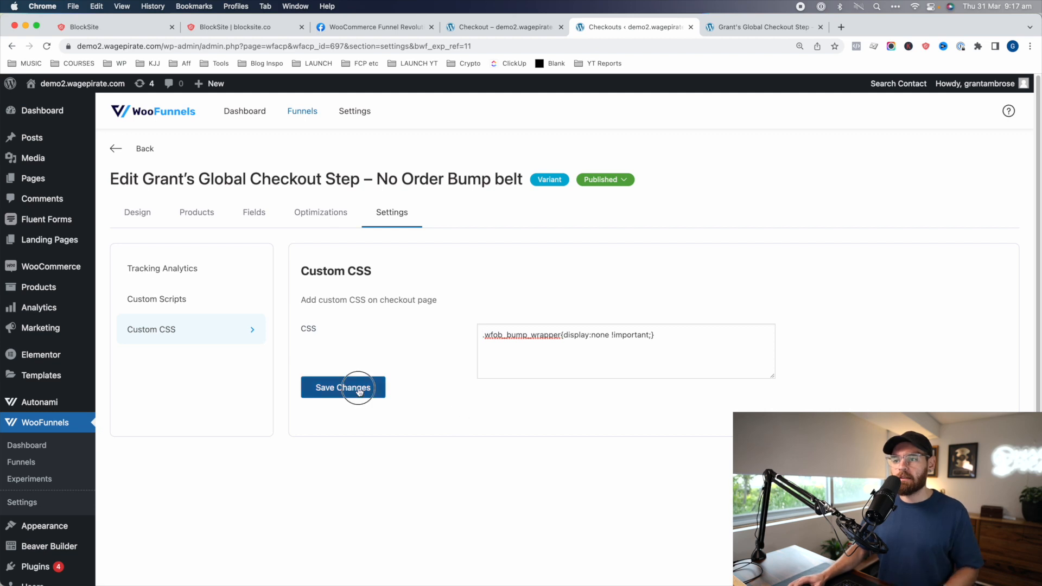
Step: Preview the variant again and continue to its payment step to check whether the Belt order bump is hidden
click(590, 179)
click(595, 229)
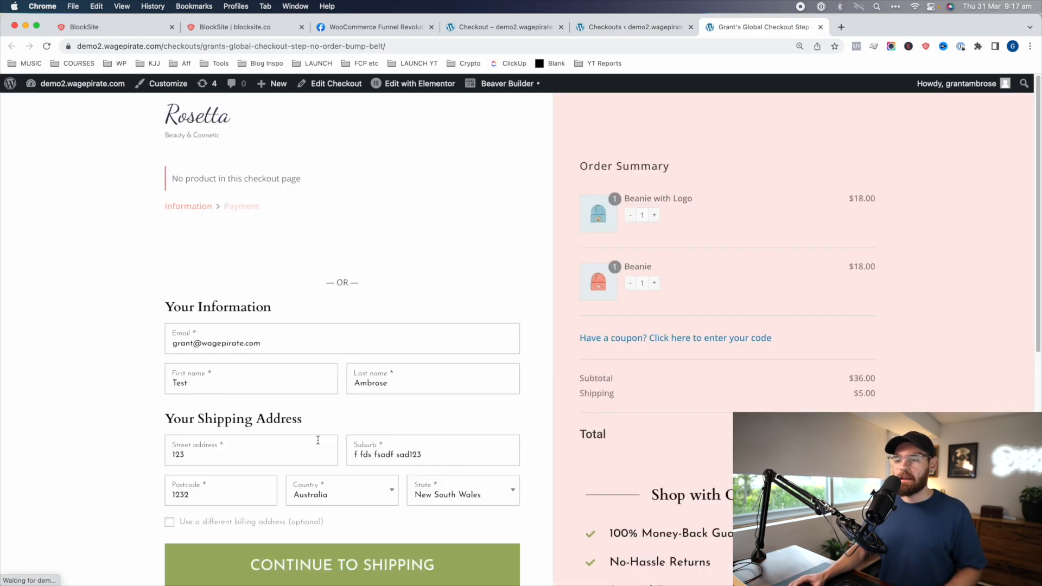
scroll(361, 477, down, 3)
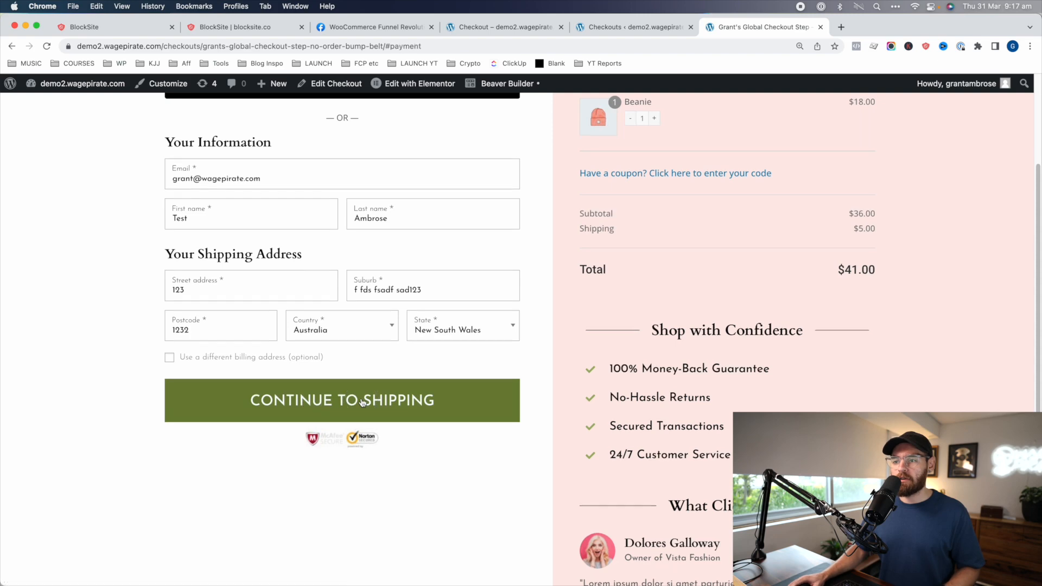
click(363, 401)
scroll(105, 256, down, 10)
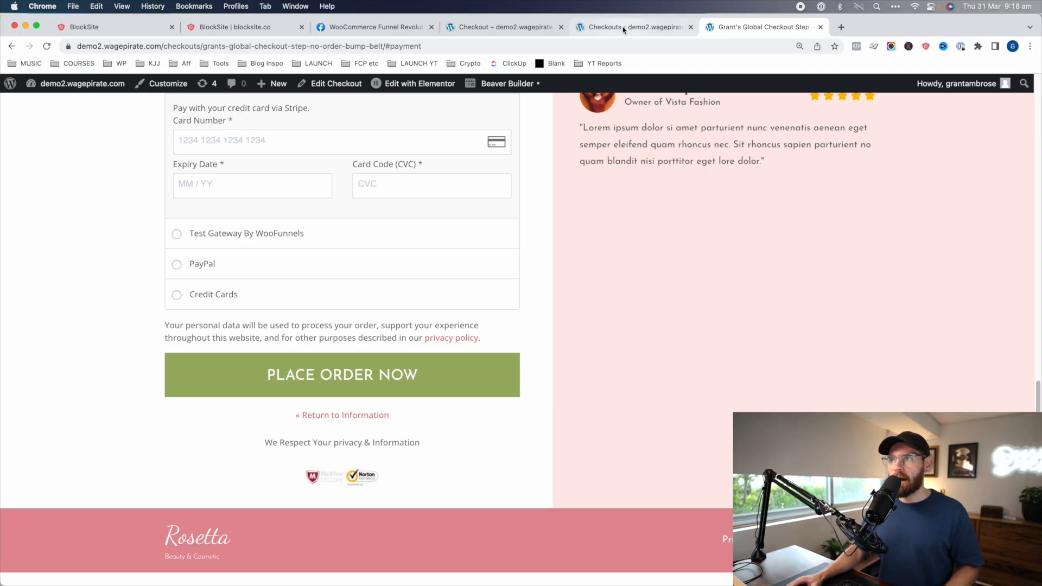
Step: Go back to the Order Bump VS No Order Bump (Belt) A/B test and start the experiment immediately
click(623, 30)
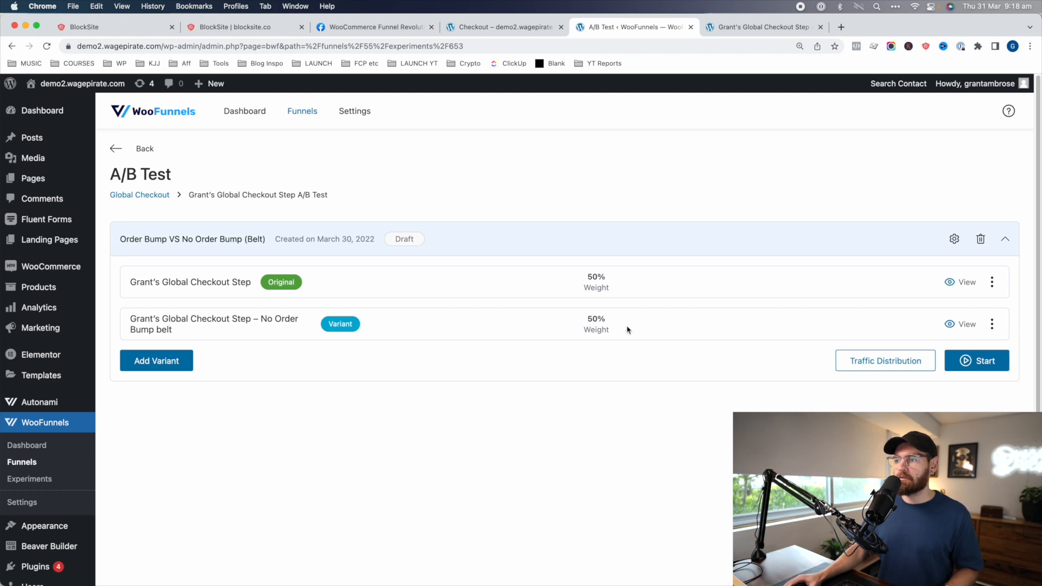
click(973, 363)
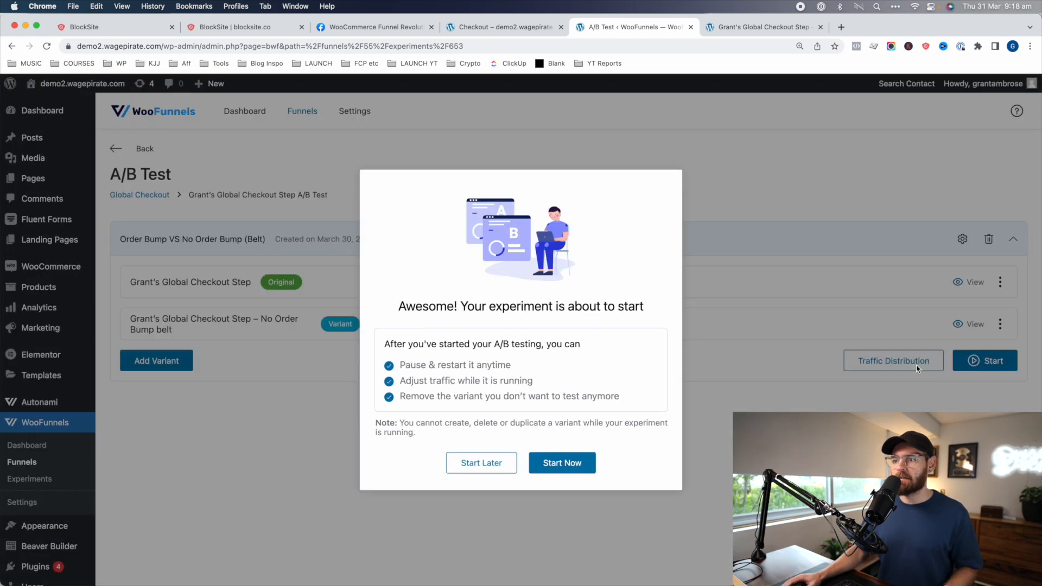
click(580, 463)
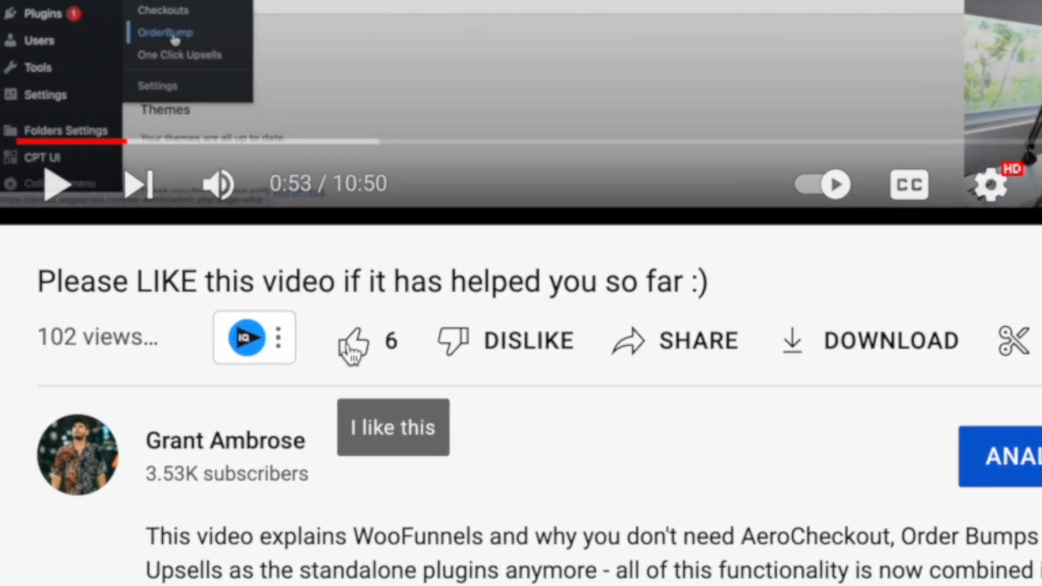
Step: In an incognito window, add the Beanie to the cart and proceed to the checkout's payment step to check for the order bump
click(214, 385)
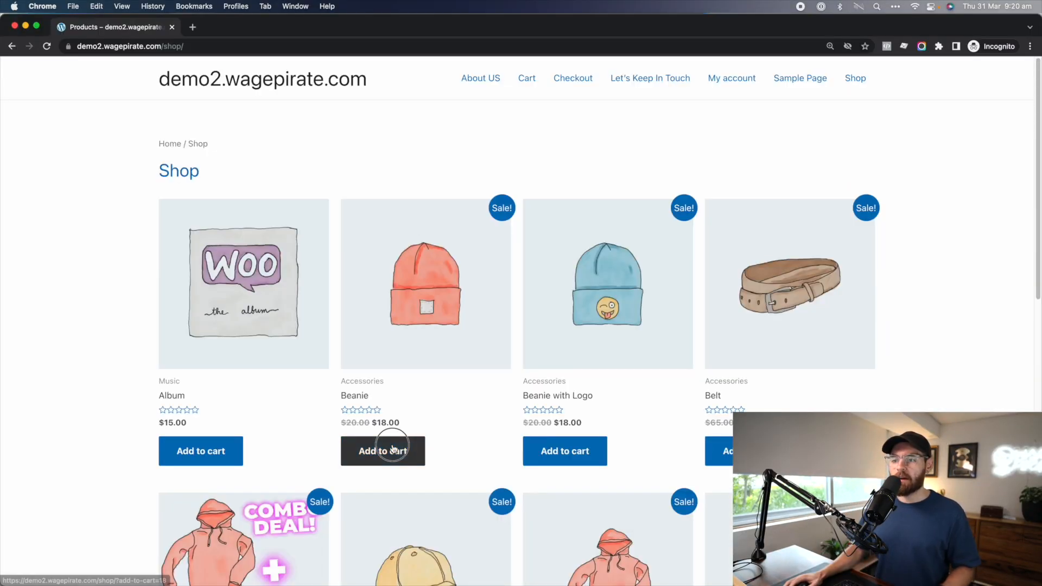
click(386, 453)
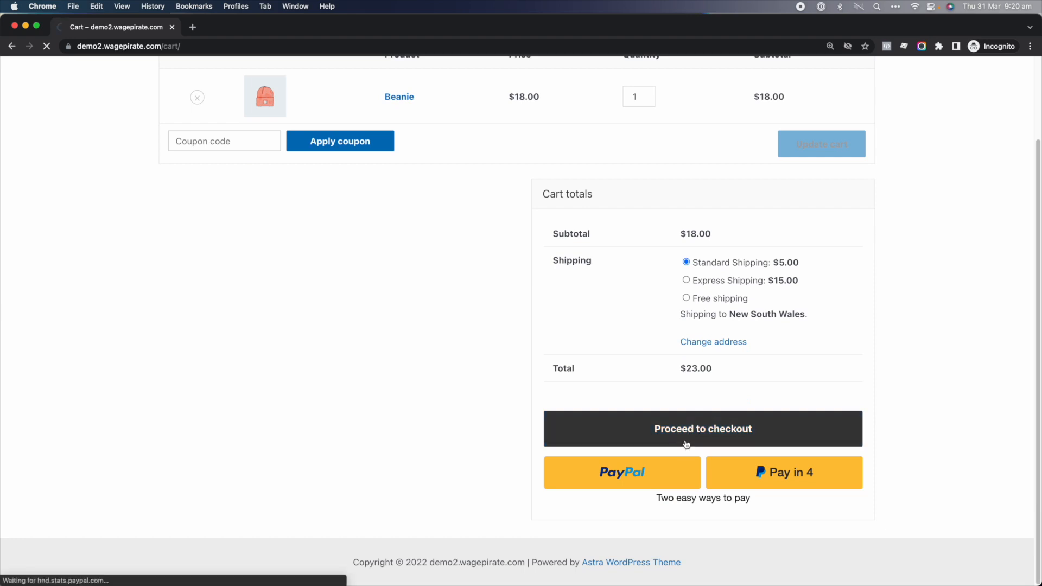
click(686, 444)
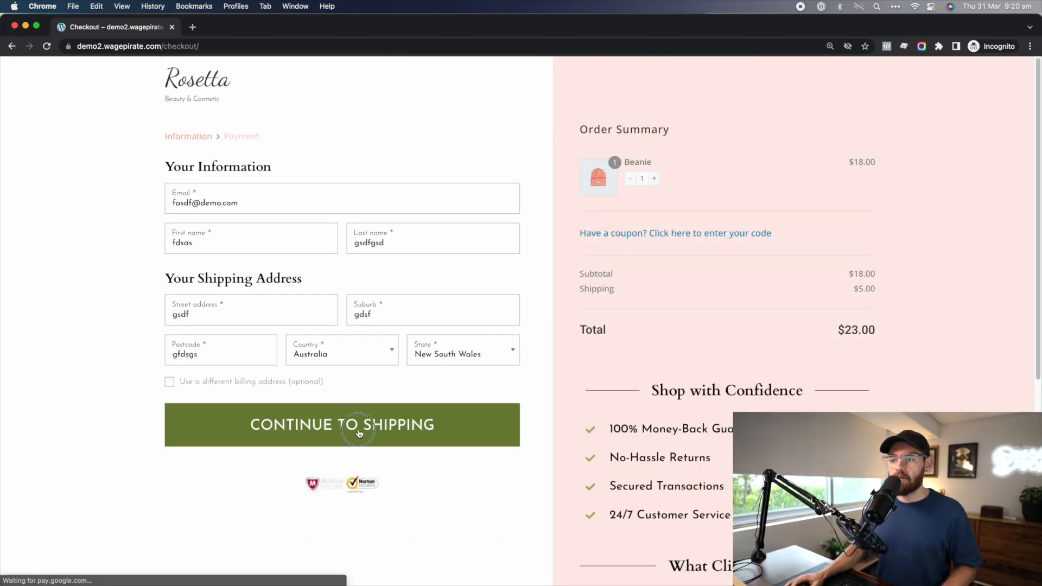
click(361, 425)
scroll(372, 354, down, 8)
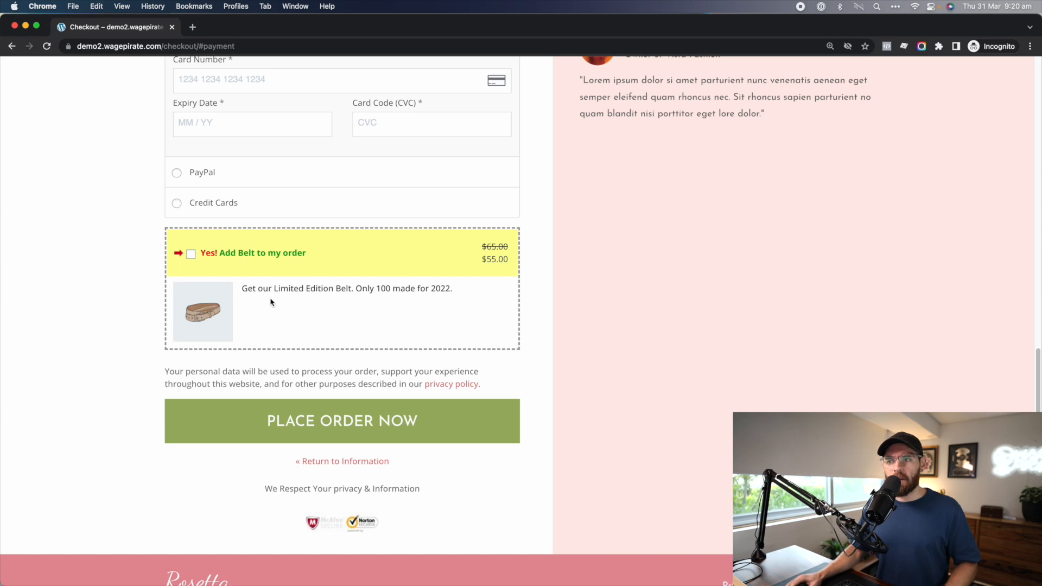
Step: Return to the WordPress admin window and open the Order Bump VS No Order Bump (Belt) experiment from the experiments list
key(super+grave)
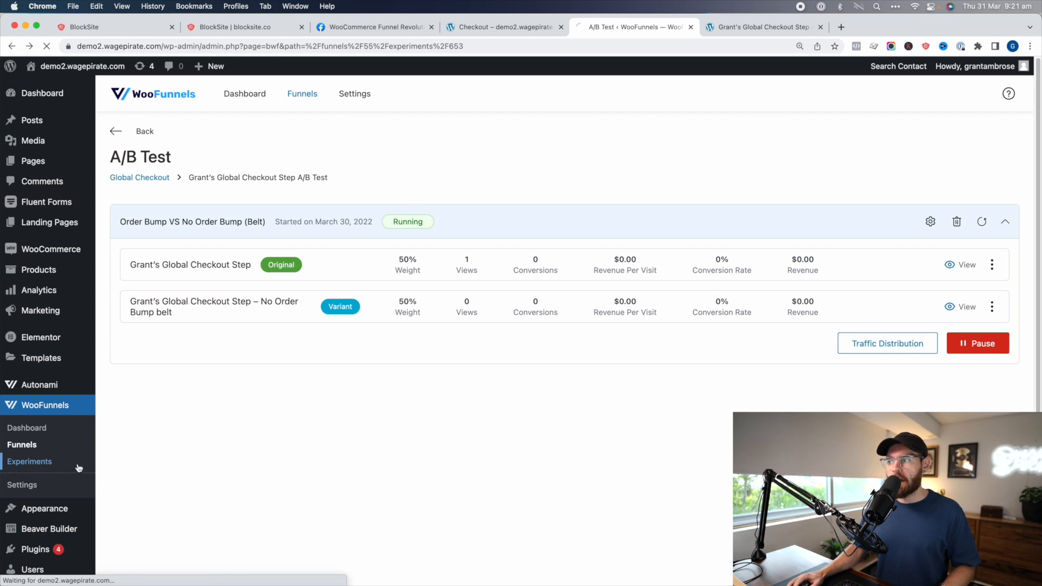
click(49, 463)
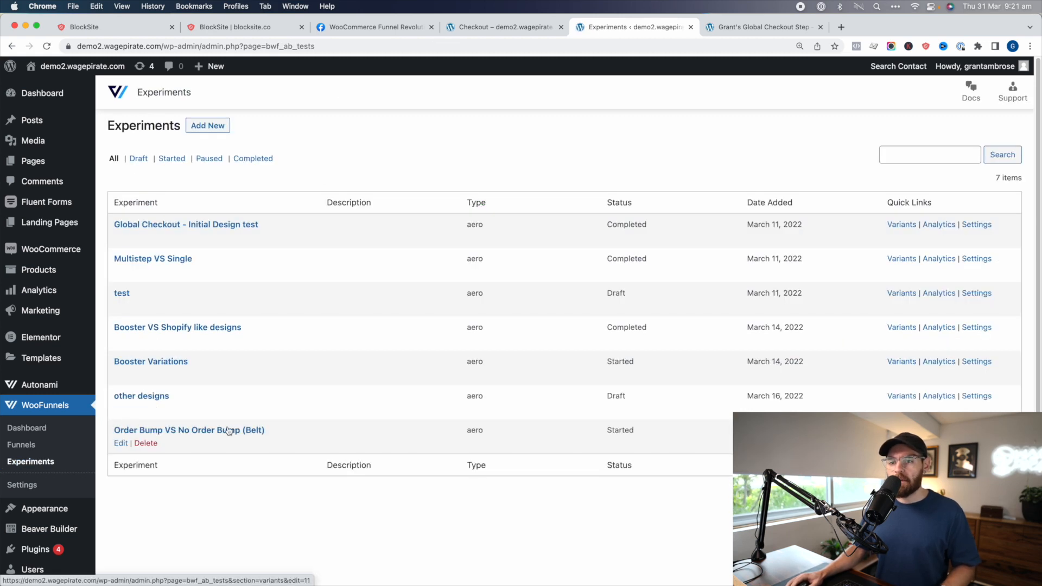
click(228, 431)
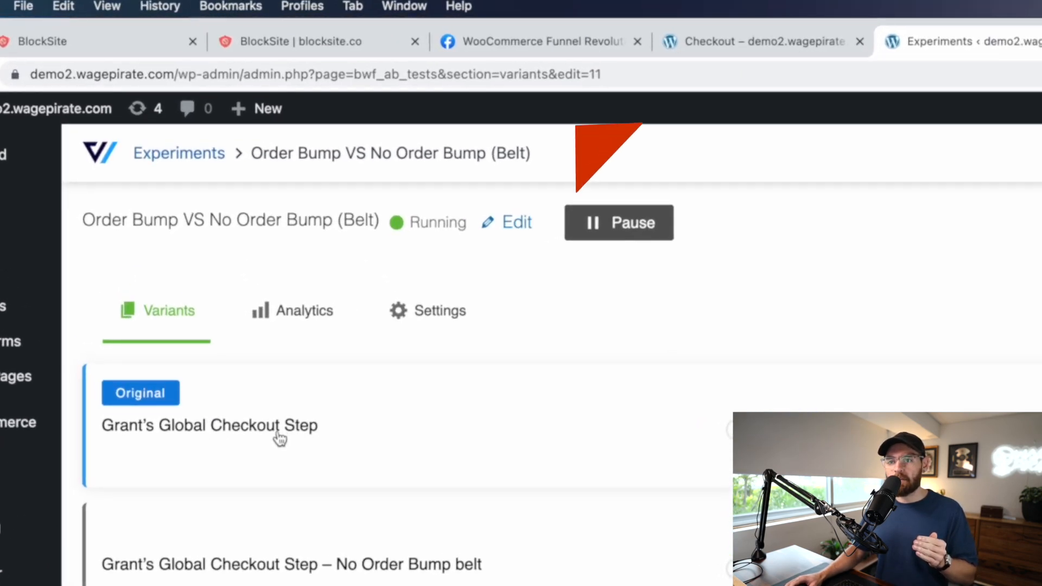
Step: Open the experiment's original checkout and examine the wfacp_id and bwf_exp_ref values in its URL
click(267, 426)
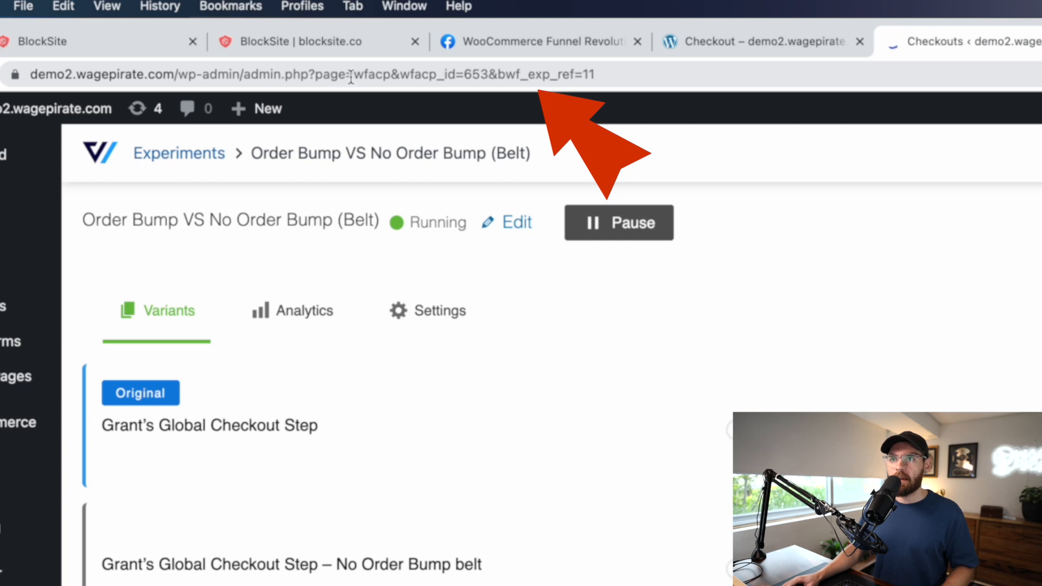
drag(434, 74, 706, 72)
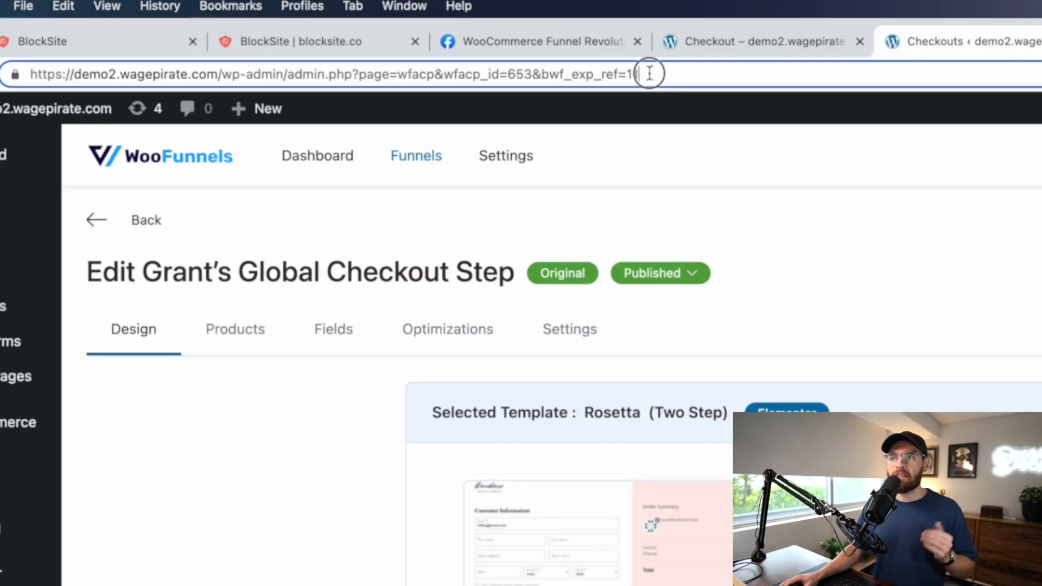
click(638, 74)
drag(541, 74, 639, 74)
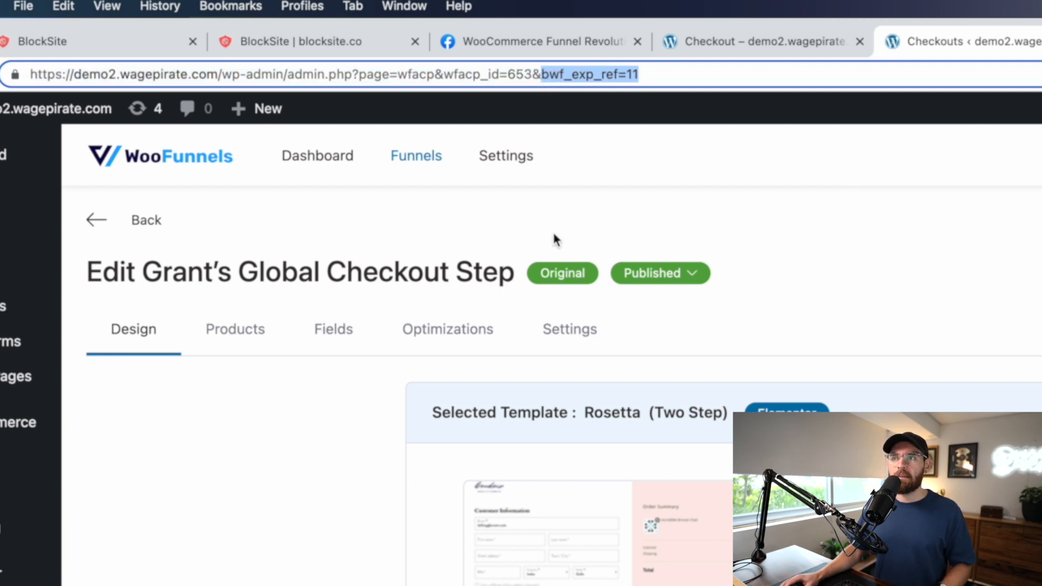
click(627, 74)
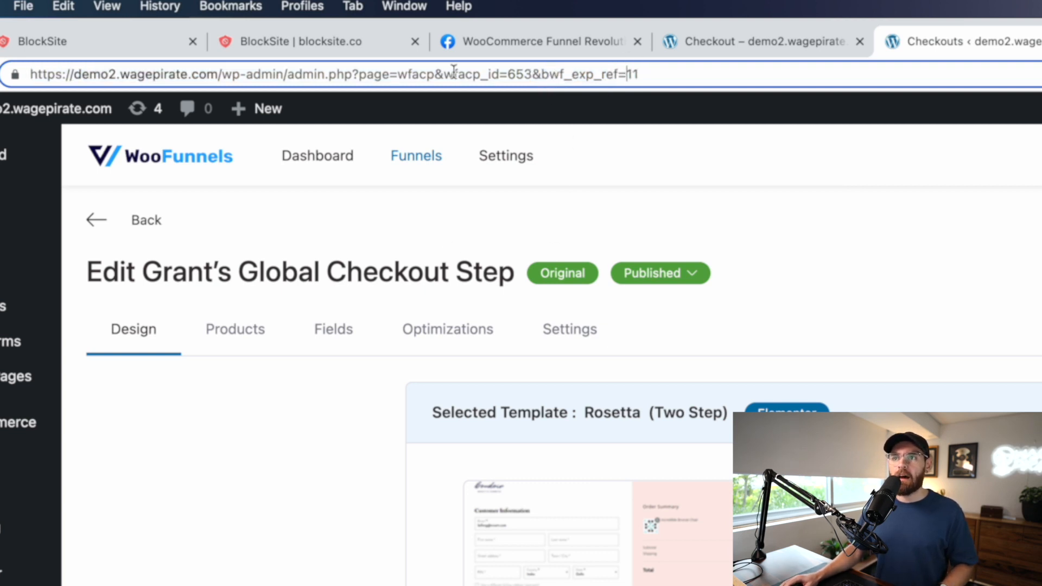
drag(465, 74, 536, 74)
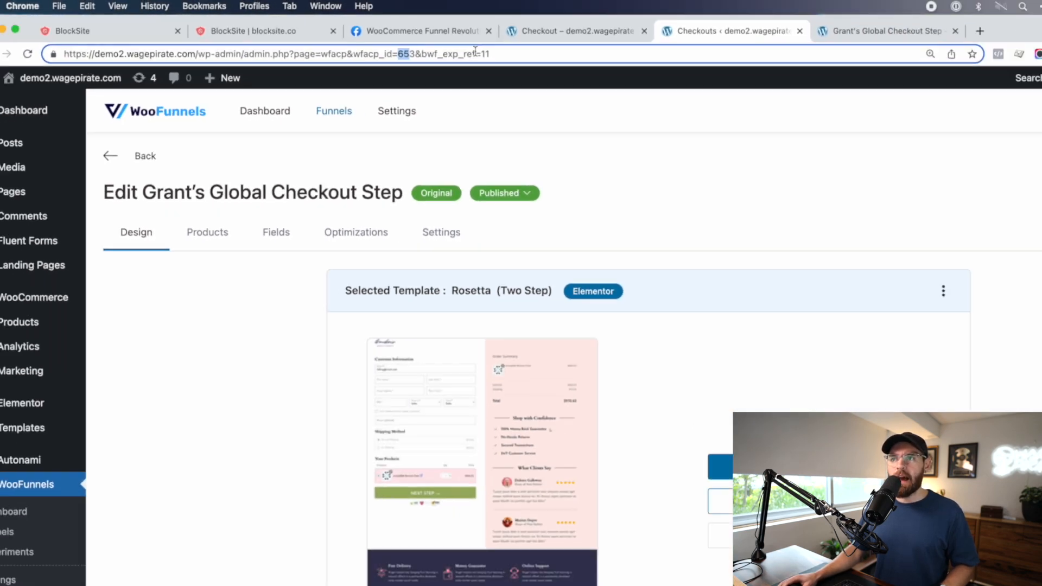
drag(631, 75, 638, 76)
Step: Go back to the A/B test, open the No Order Bump belt variant, examine the IDs in its URL, and leave the variant editor
click(117, 136)
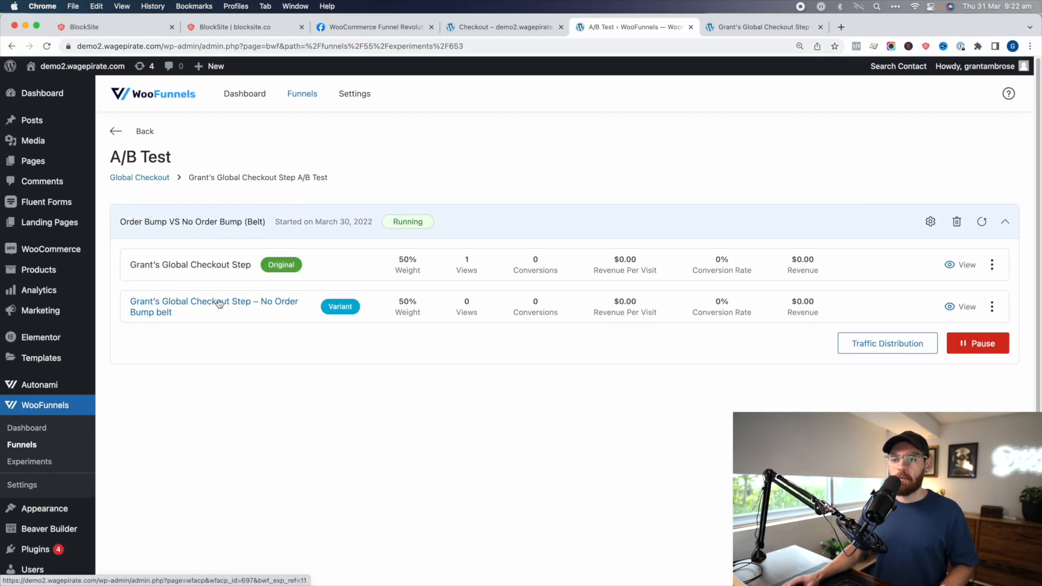
click(191, 304)
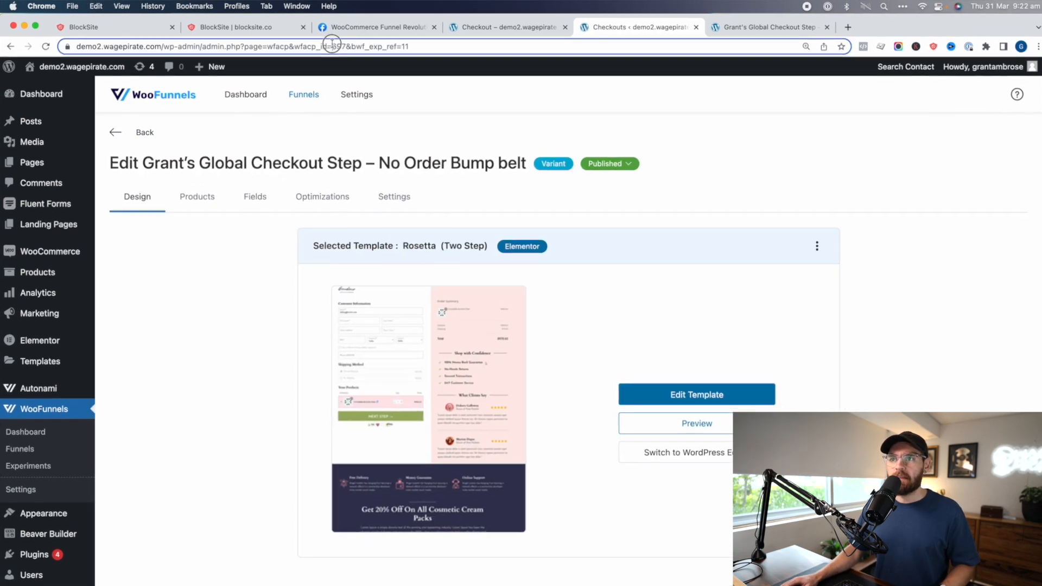
double_click(363, 46)
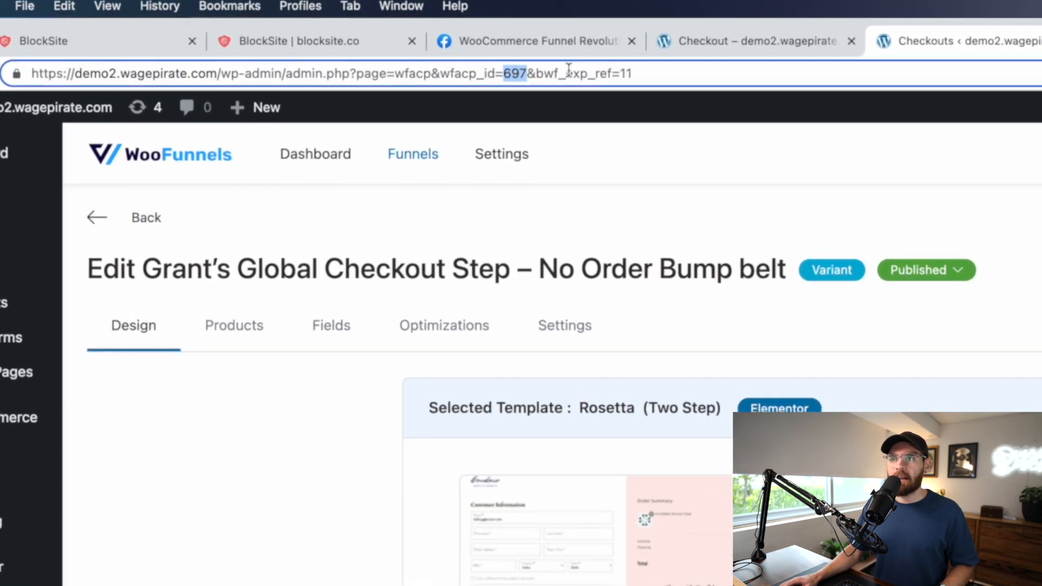
mouse_move(628, 74)
mouse_down()
mouse_move(644, 76)
mouse_move(623, 67)
mouse_up()
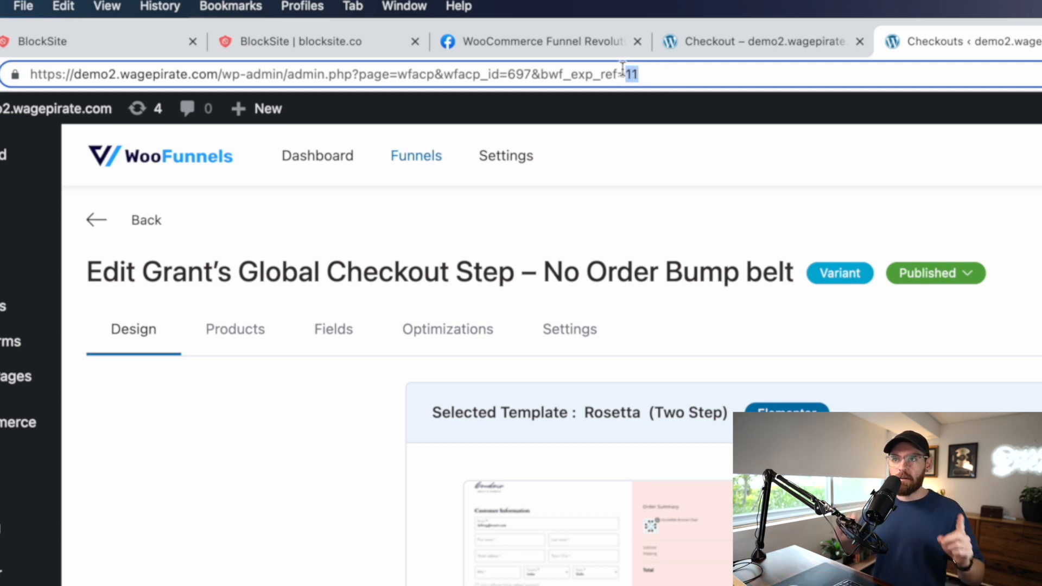
mouse_move(528, 70)
mouse_down()
mouse_move(494, 70)
mouse_move(508, 70)
mouse_up()
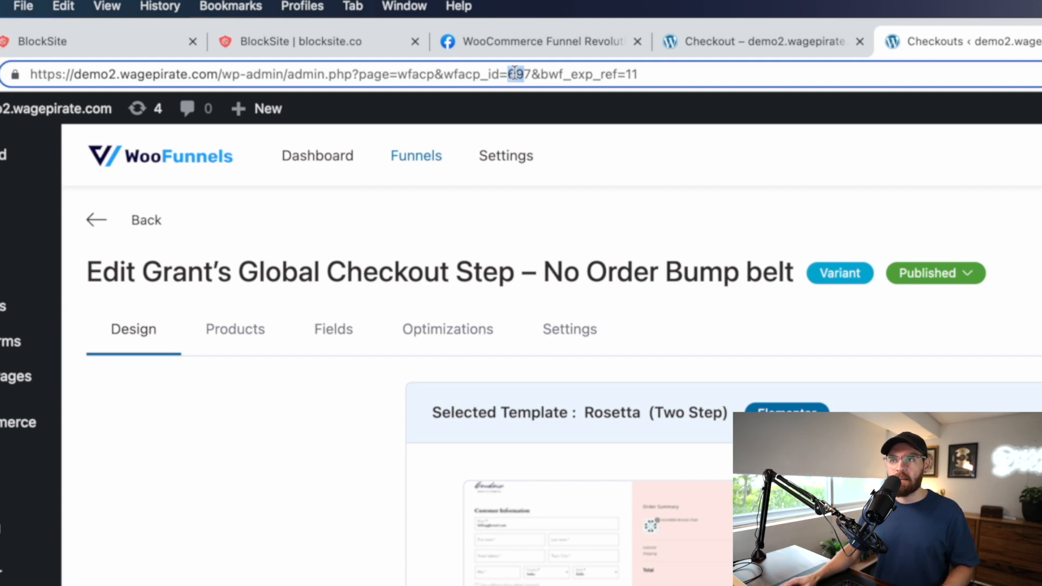
click(96, 219)
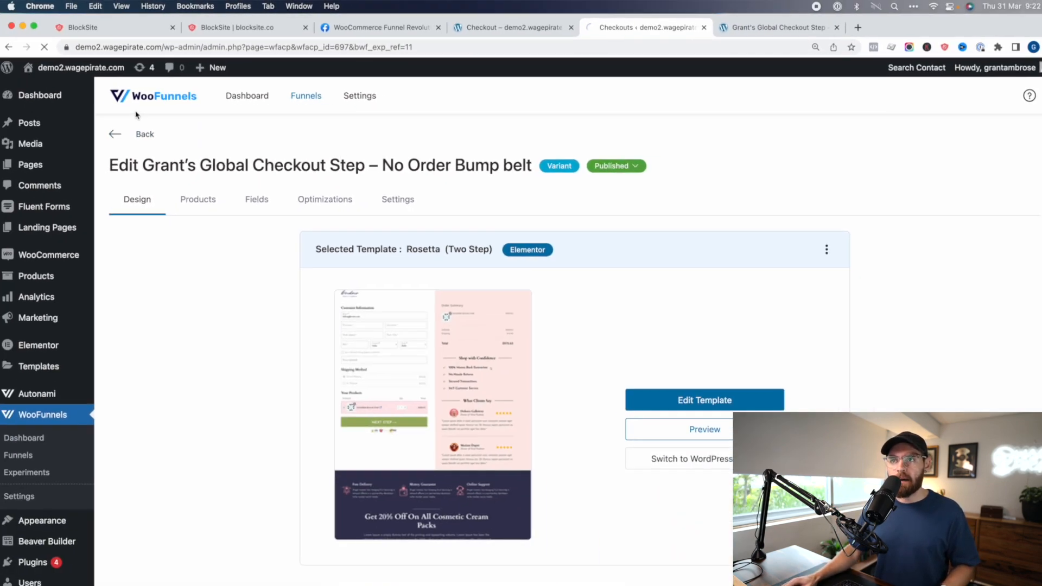
Step: Reopen the experiment's original checkout in the admin, and display the site's stored cookies in the developer tools of the incognito checkout window
click(196, 264)
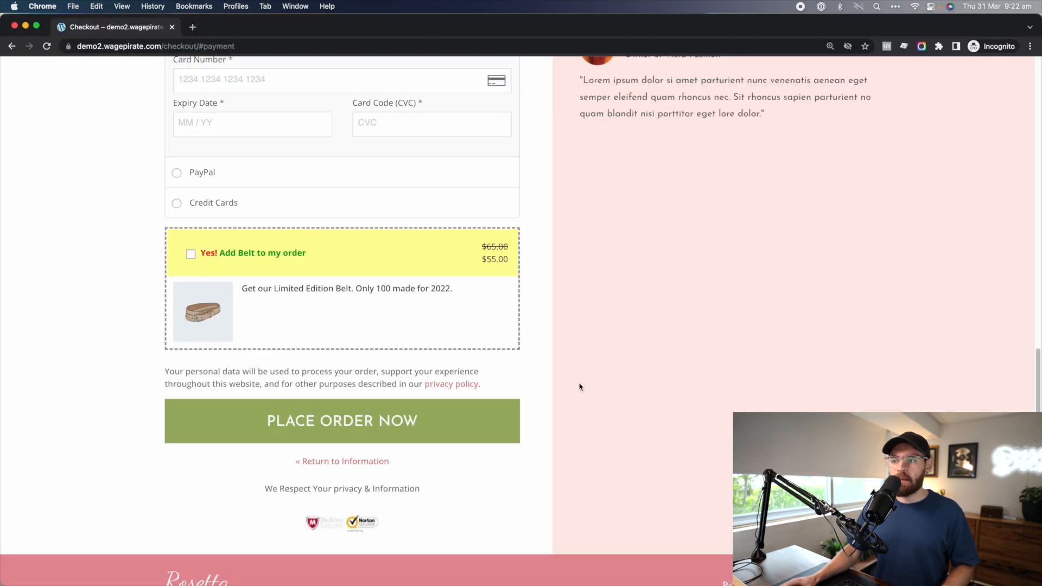
right_click(609, 273)
click(643, 422)
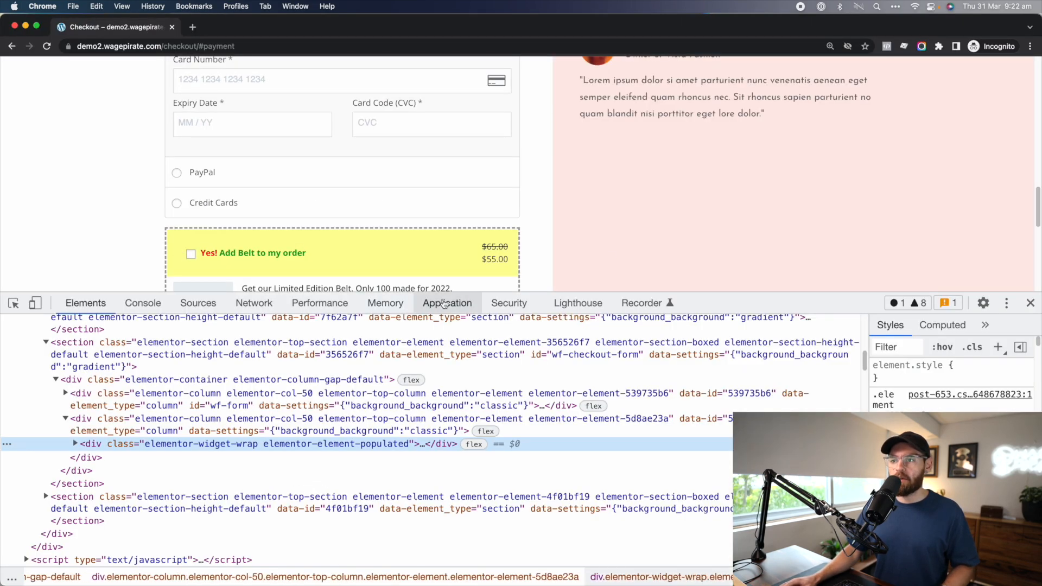
click(445, 305)
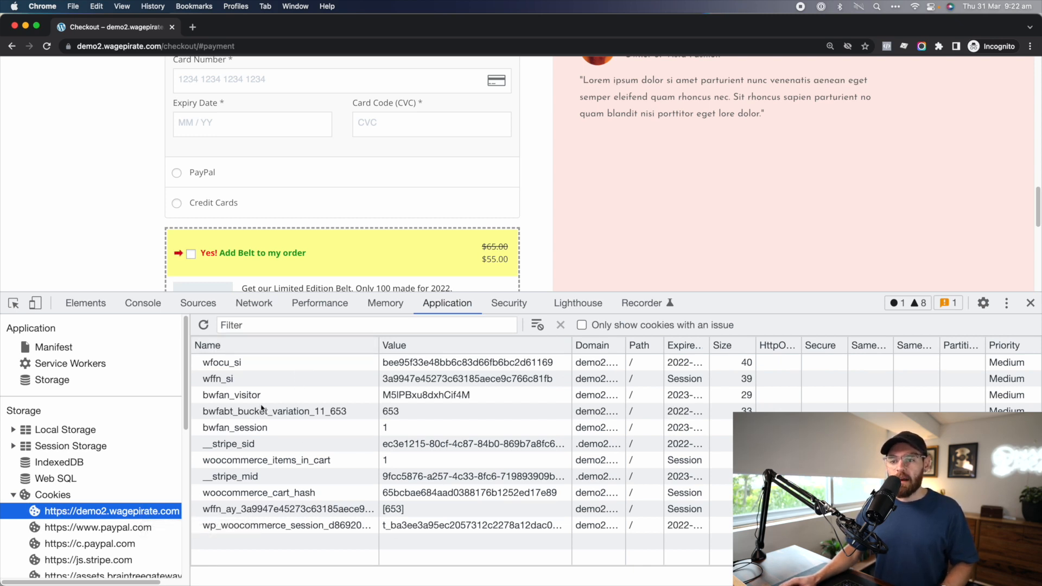
Step: Examine the bwfabt_bucket_variation and wffn_ay cookies and compare their IDs with the original checkout's URL in the admin window, returning to the incognito checkout
click(327, 413)
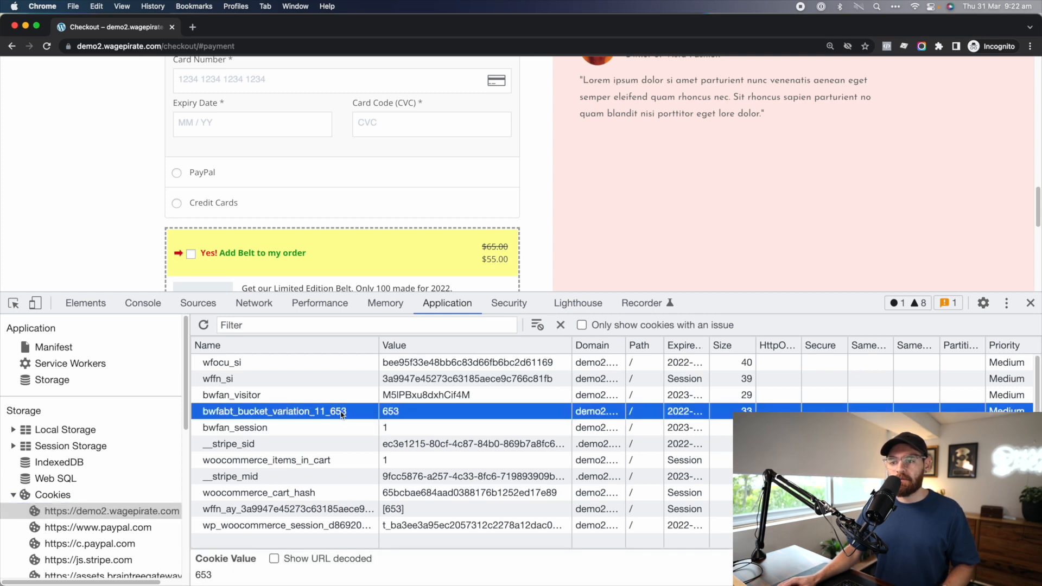
click(402, 509)
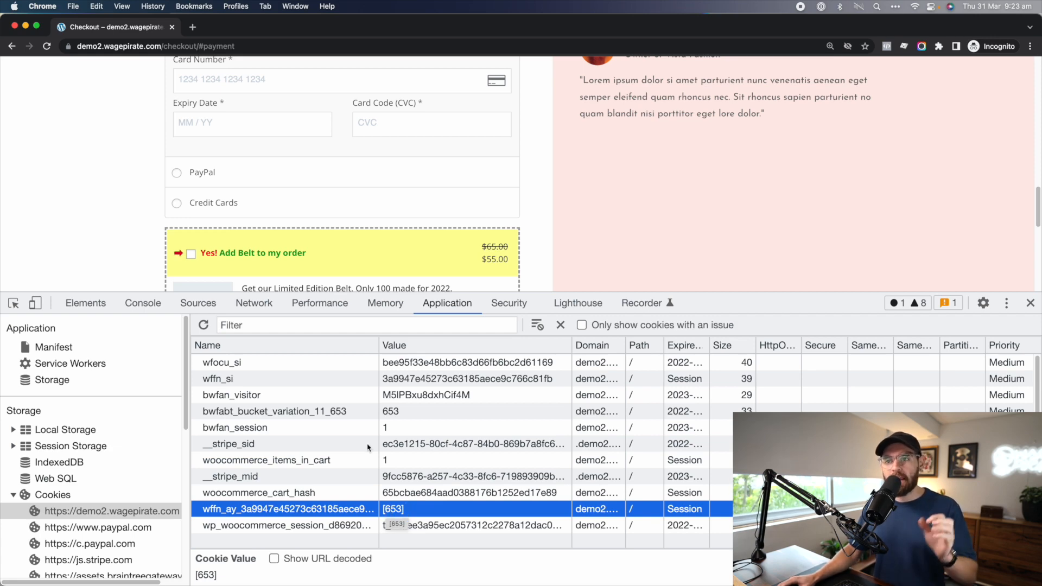
key(super+grave)
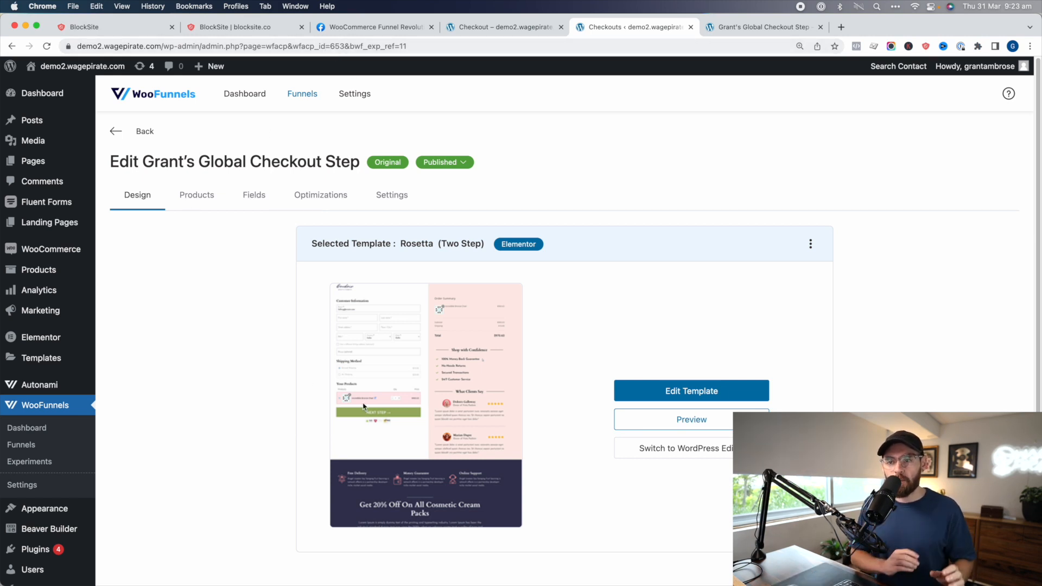
key(super+grave)
click(532, 233)
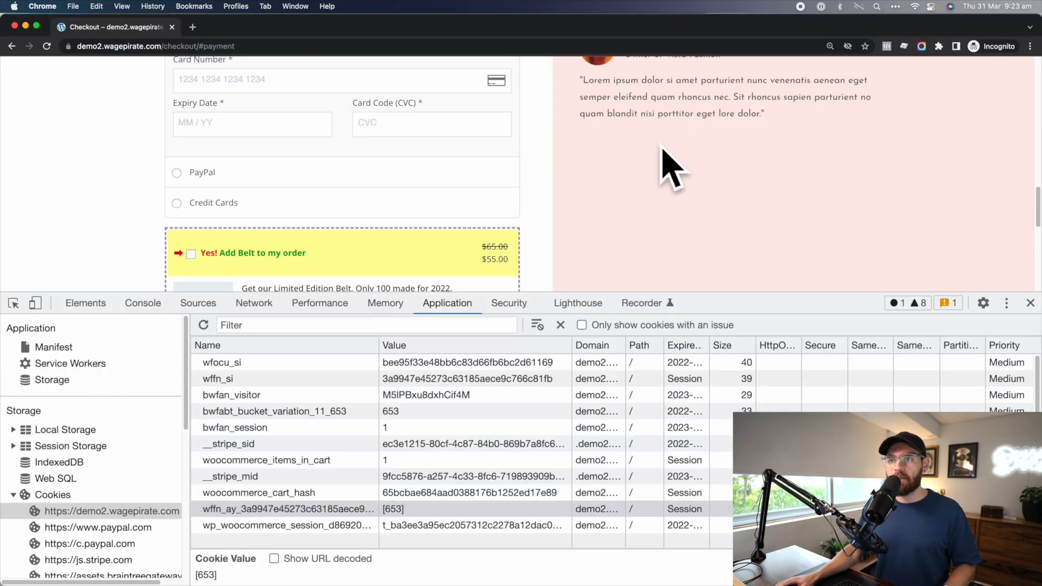